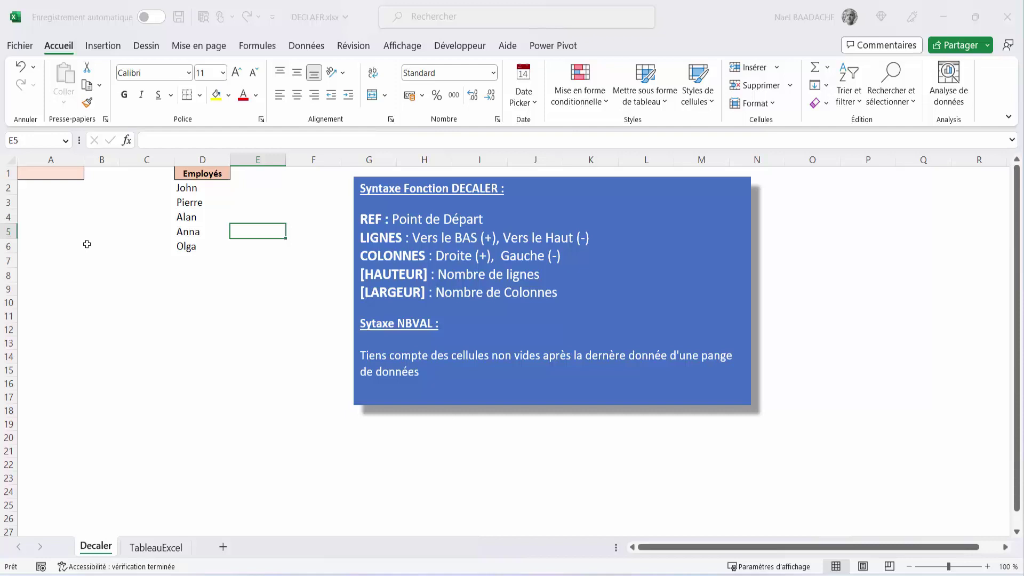
After checking A1's drop-down, add Annie and Nael below Olga in D7 and D8
{"action": "left_click", "coordinate": [59, 176]}
{"action": "left_click", "coordinate": [90, 174]}
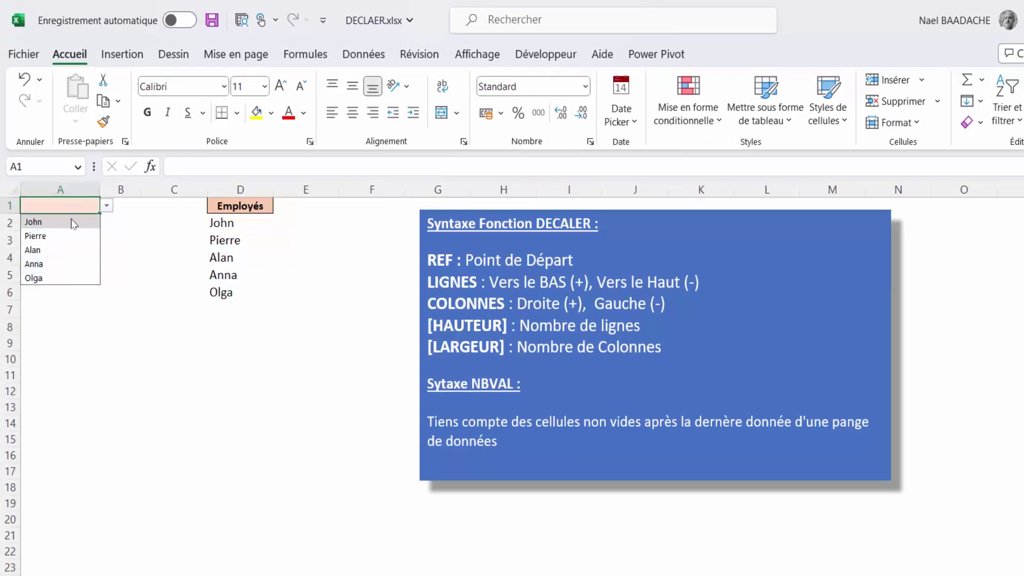
{"action": "left_click", "coordinate": [210, 303]}
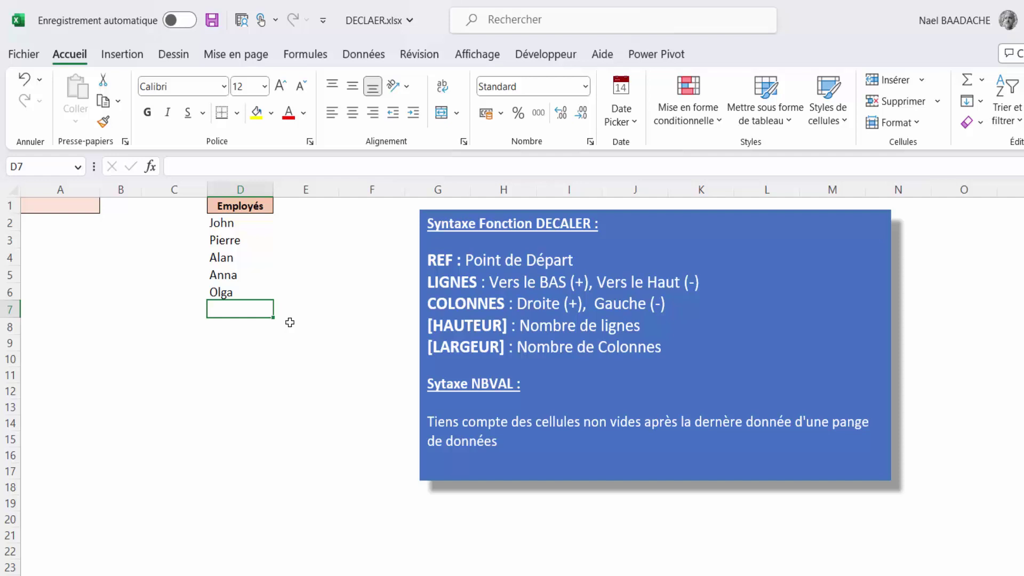
{"action": "type", "text": "Annie"}
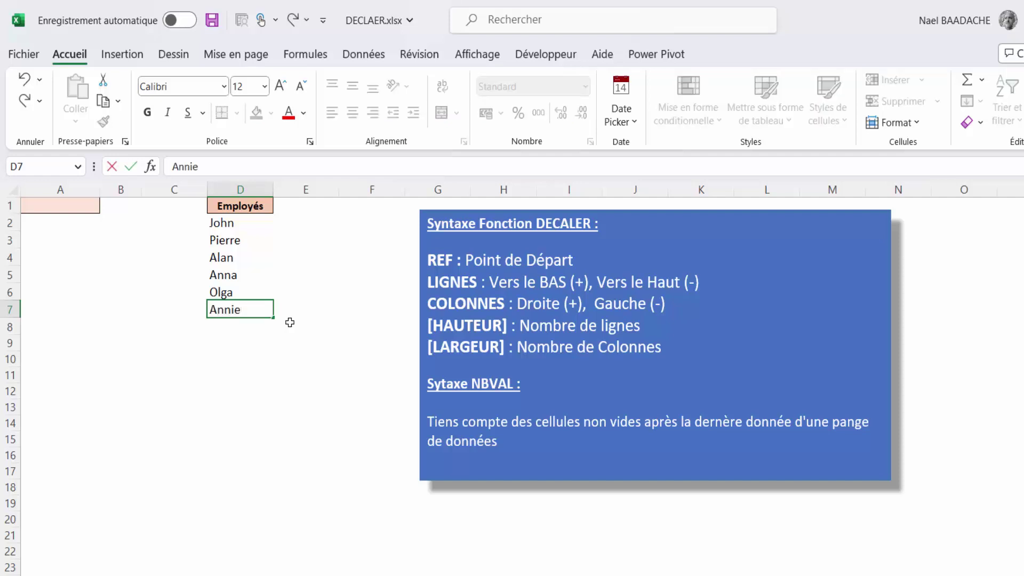
{"action": "key", "text": "Return"}
{"action": "type", "text": "Nael"}
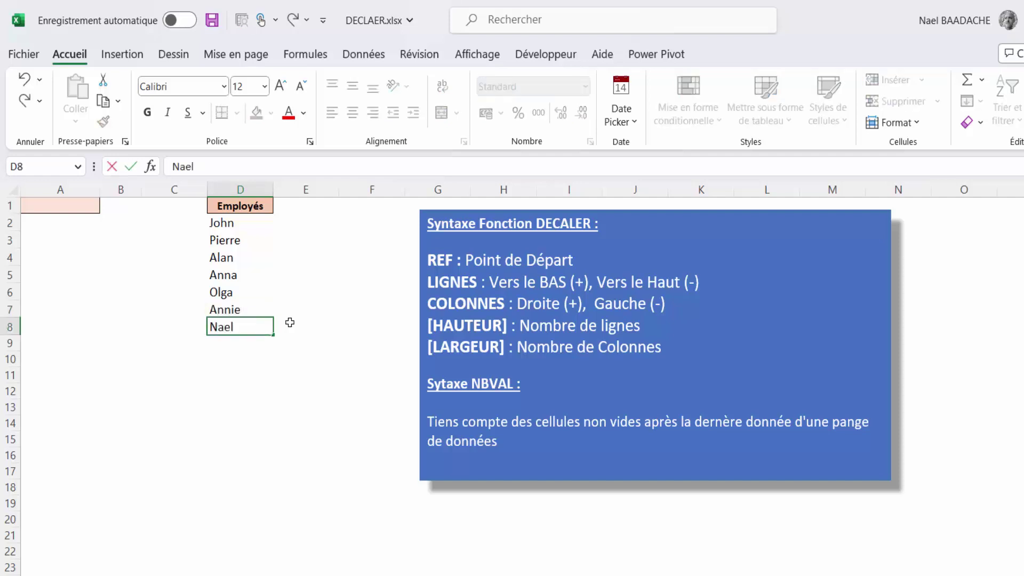
{"action": "key", "text": "Return"}
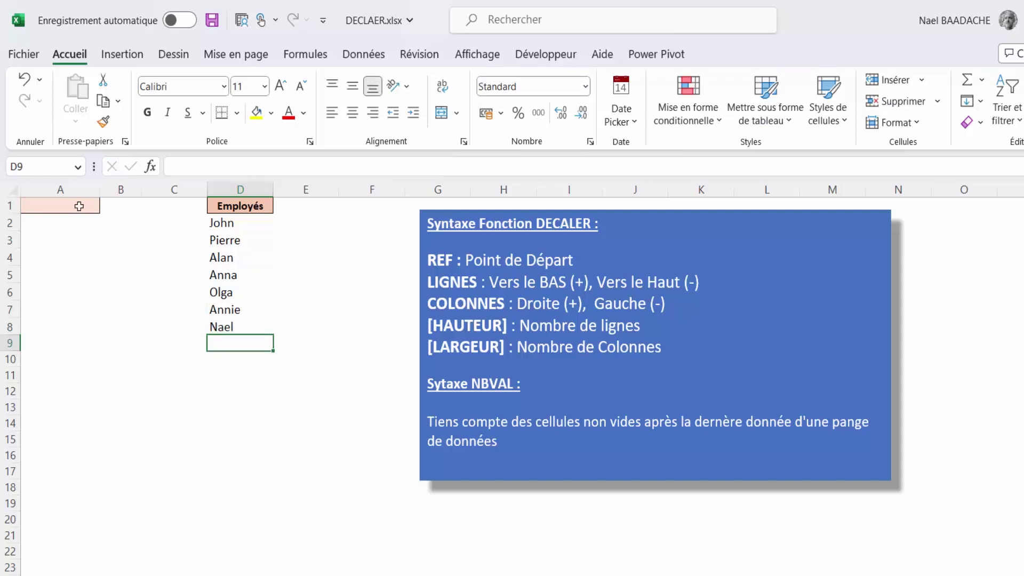
{"action": "left_click", "coordinate": [92, 207]}
Open A1's drop-down to see which employee names it currently offers
{"action": "left_click", "coordinate": [107, 206]}
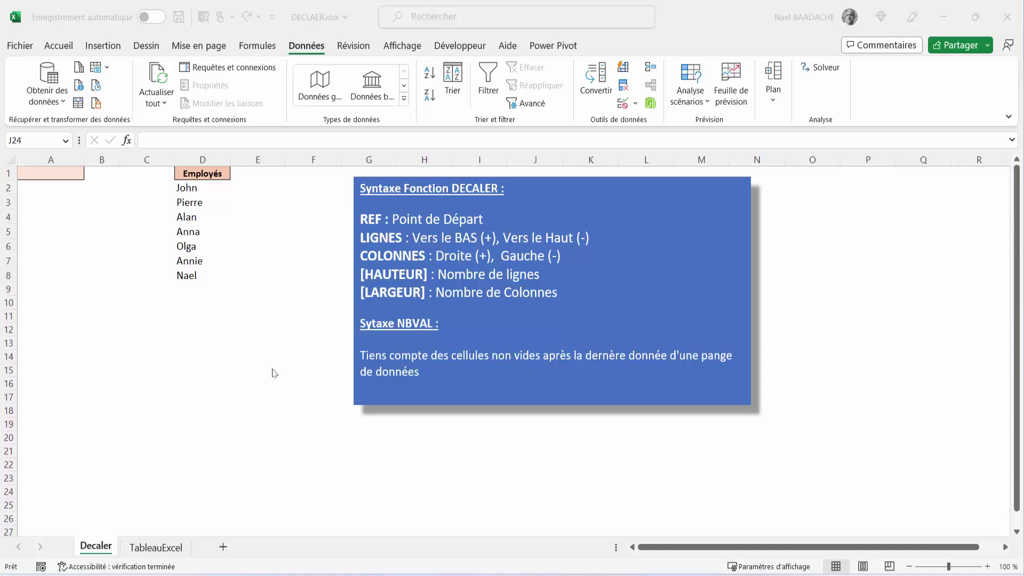
Select D1:D8 and name it 'Employés' through the Name Box
{"action": "left_click", "coordinate": [219, 347]}
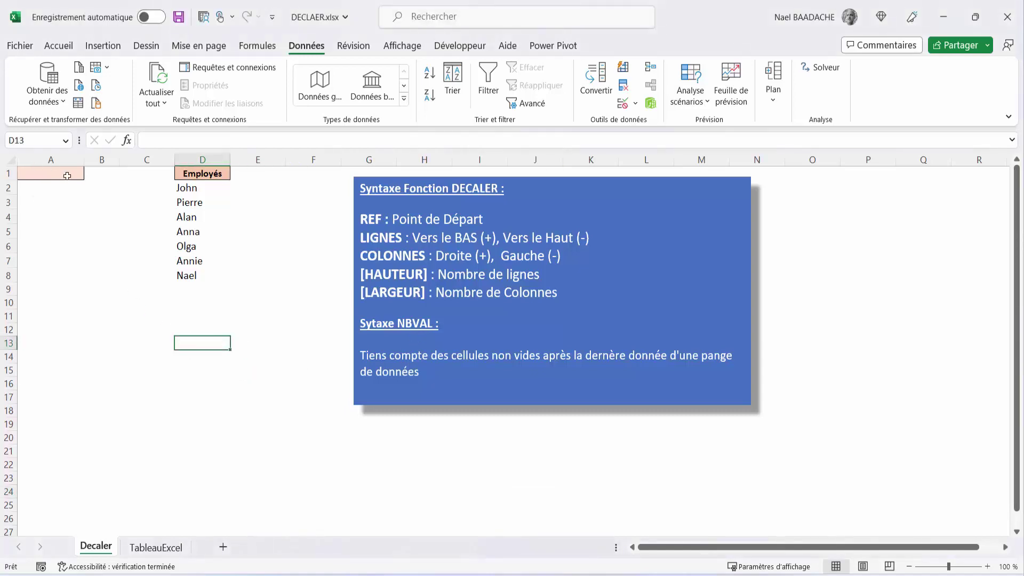
{"action": "left_click", "coordinate": [218, 173]}
{"action": "left_click_drag", "start_coordinate": [219, 173], "coordinate": [205, 274]}
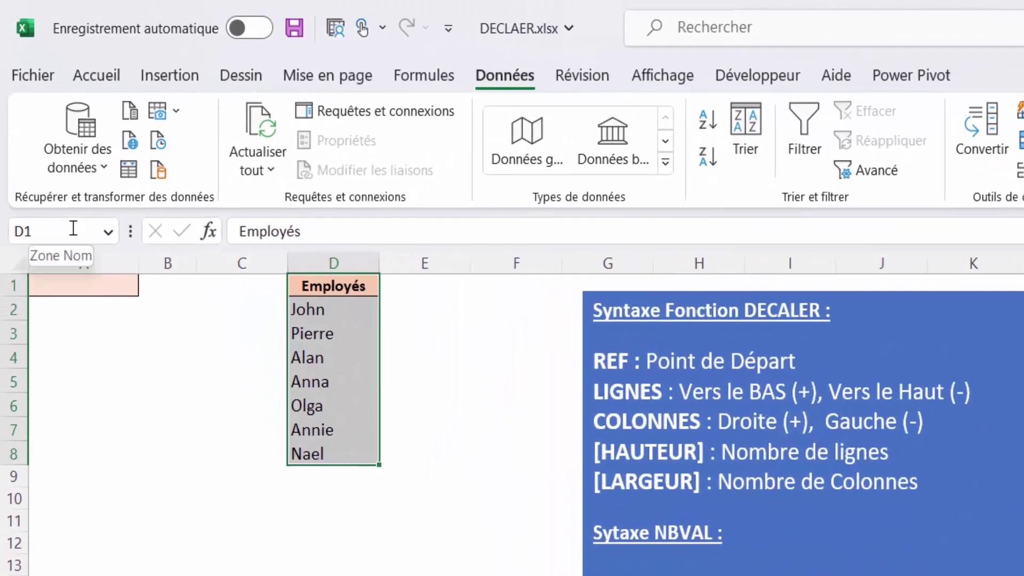
{"action": "left_click", "coordinate": [73, 228]}
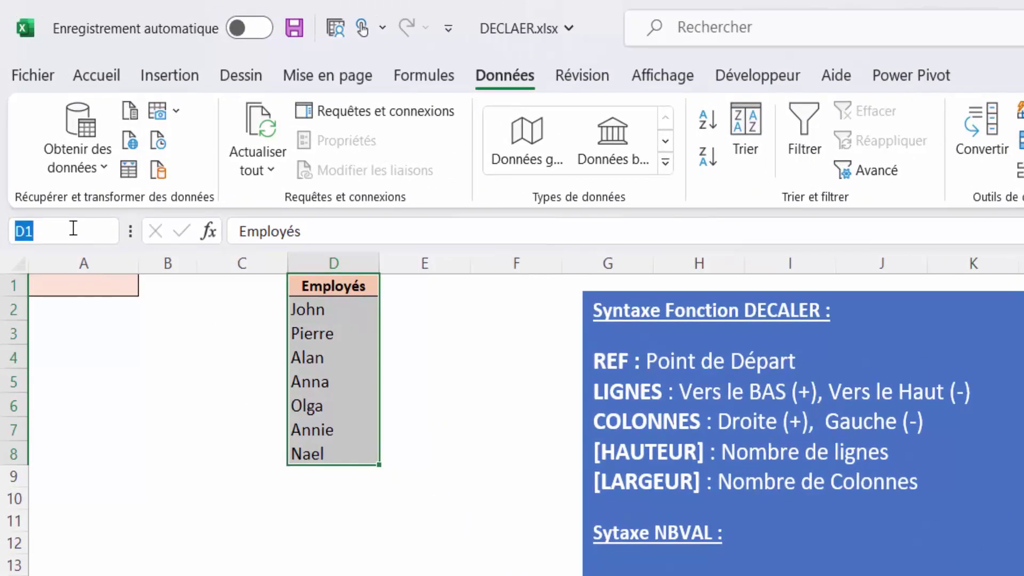
{"action": "type", "text": "Emplo"}
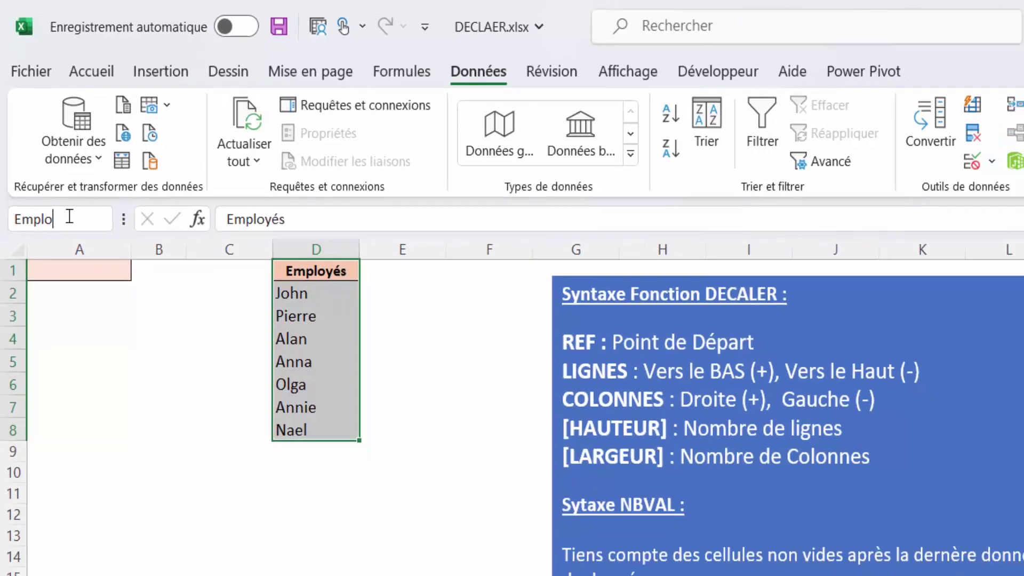
{"action": "type", "text": "yés"}
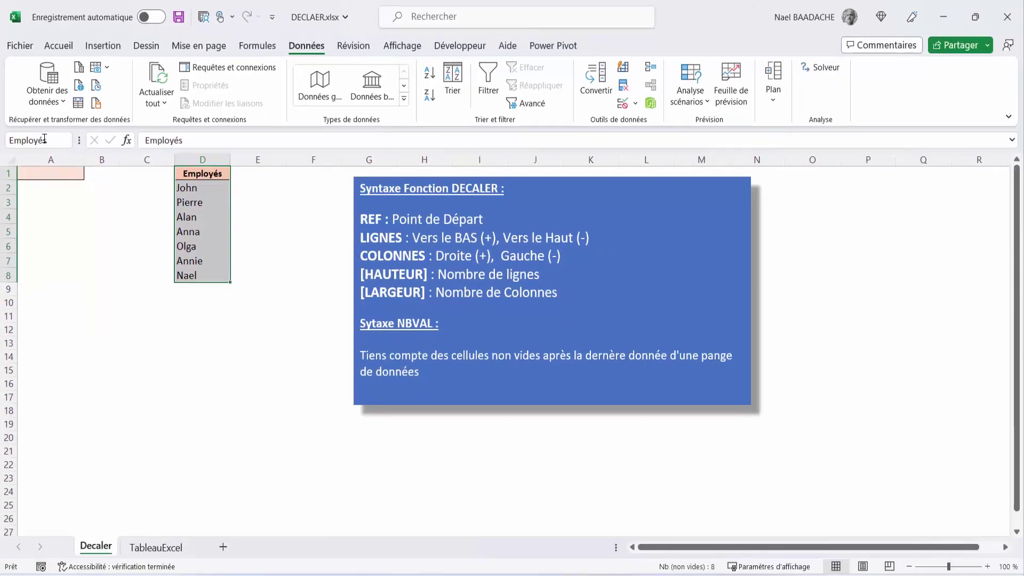
{"action": "key", "text": "Return"}
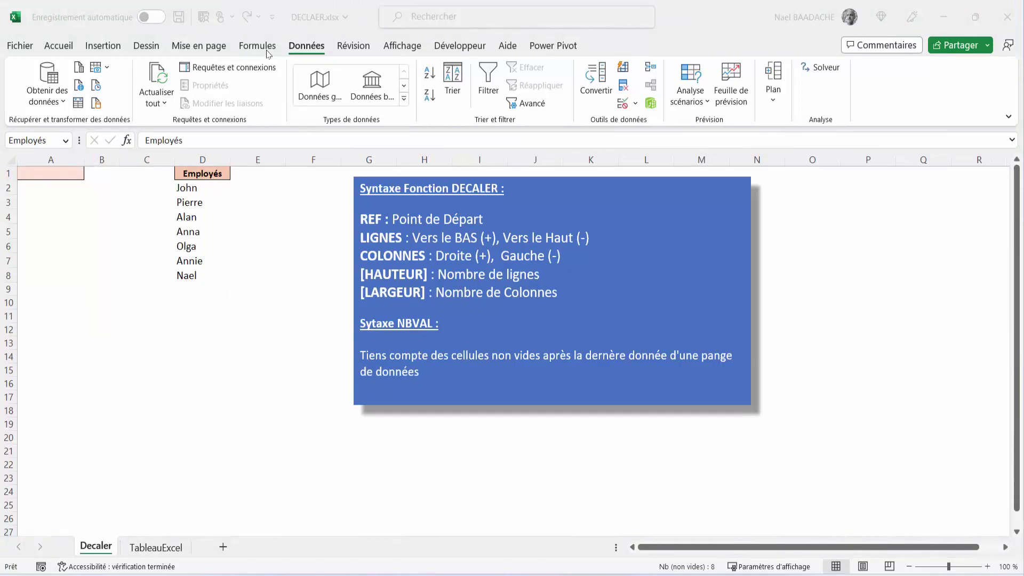
Open the Gestionnaire de noms from the Formules tab
{"action": "left_click", "coordinate": [261, 50]}
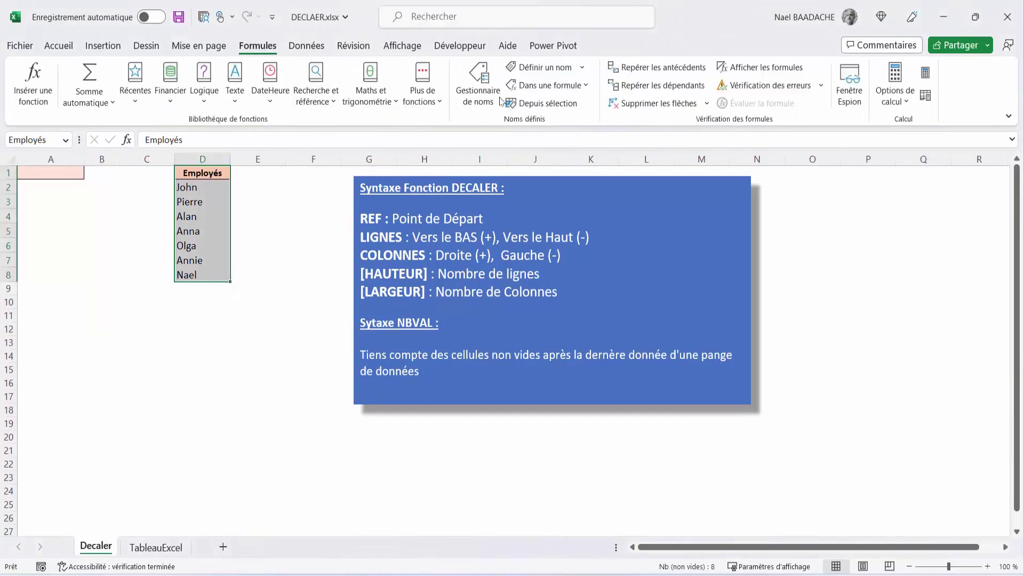
{"action": "left_click", "coordinate": [477, 79]}
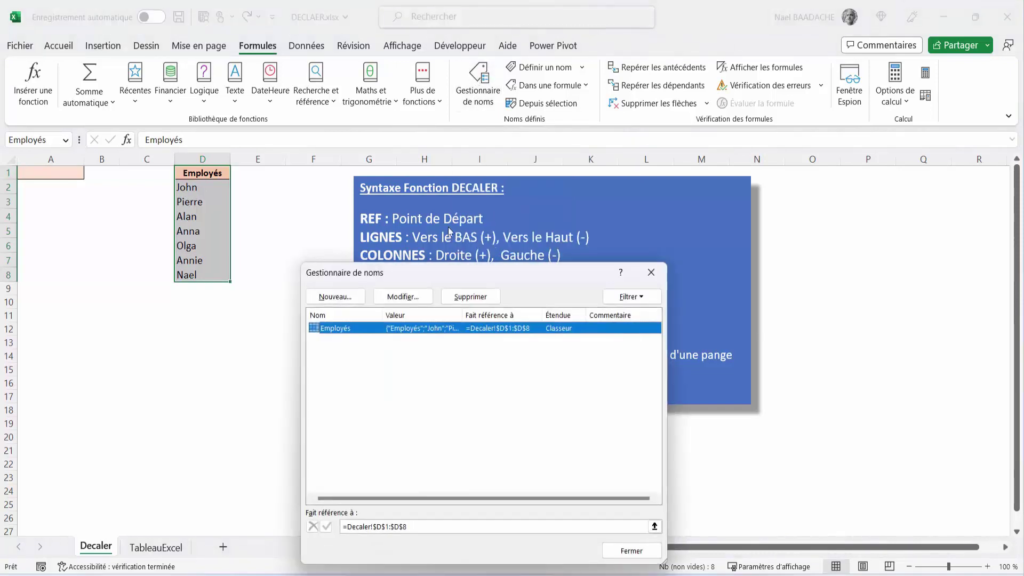
{"action": "mouse_move", "coordinate": [429, 273]}
{"action": "left_mouse_down"}
{"action": "mouse_move", "coordinate": [416, 377]}
{"action": "mouse_move", "coordinate": [131, 334]}
{"action": "left_mouse_up"}
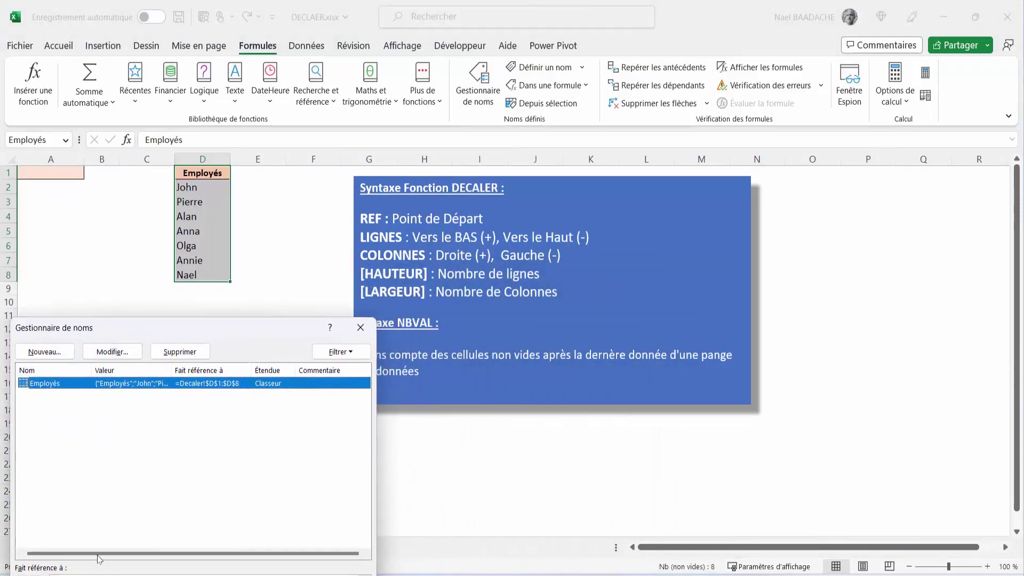
Replace the Employés reference $D$1:$D$8 with the start of =DECALER(
{"action": "left_click", "coordinate": [32, 573]}
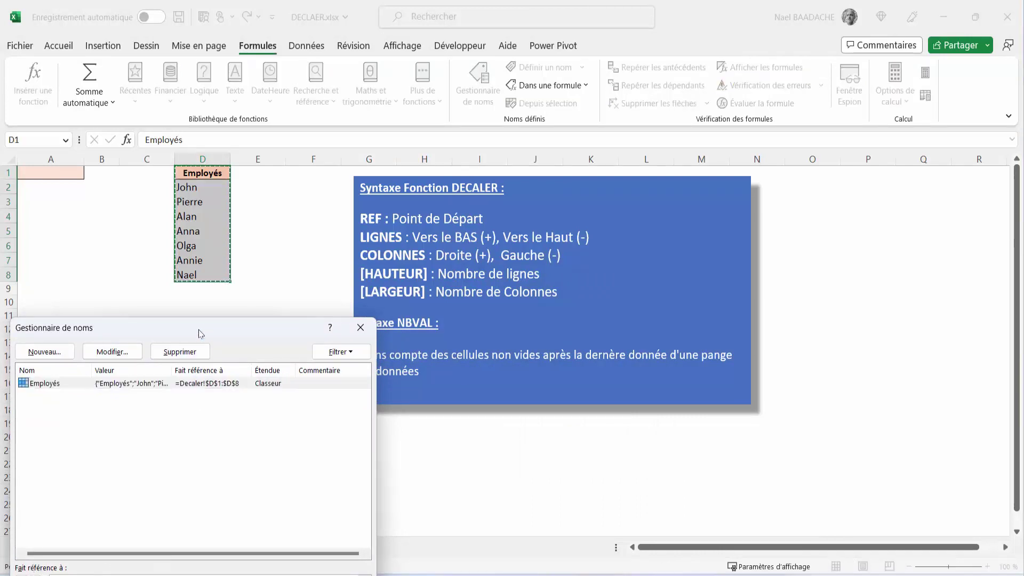
{"action": "left_click_drag", "start_coordinate": [203, 329], "coordinate": [213, 298]}
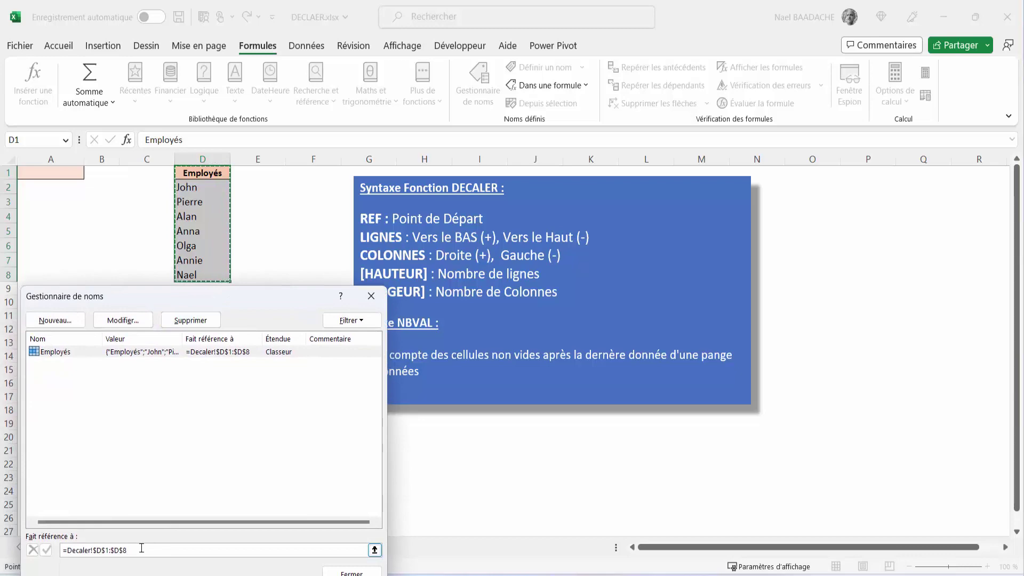
{"action": "left_click_drag", "start_coordinate": [134, 550], "coordinate": [64, 550]}
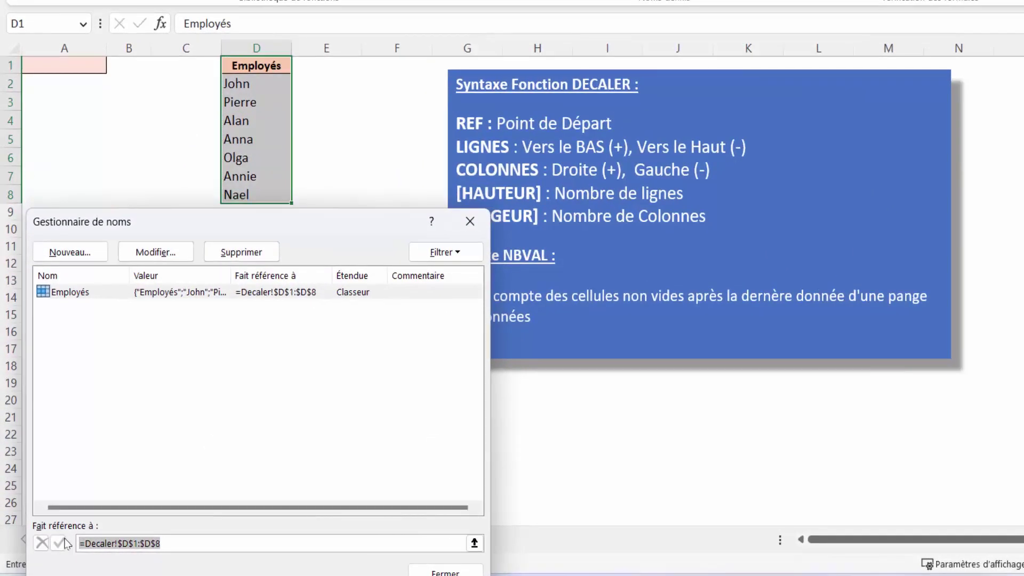
{"action": "type", "text": "=DECALER("}
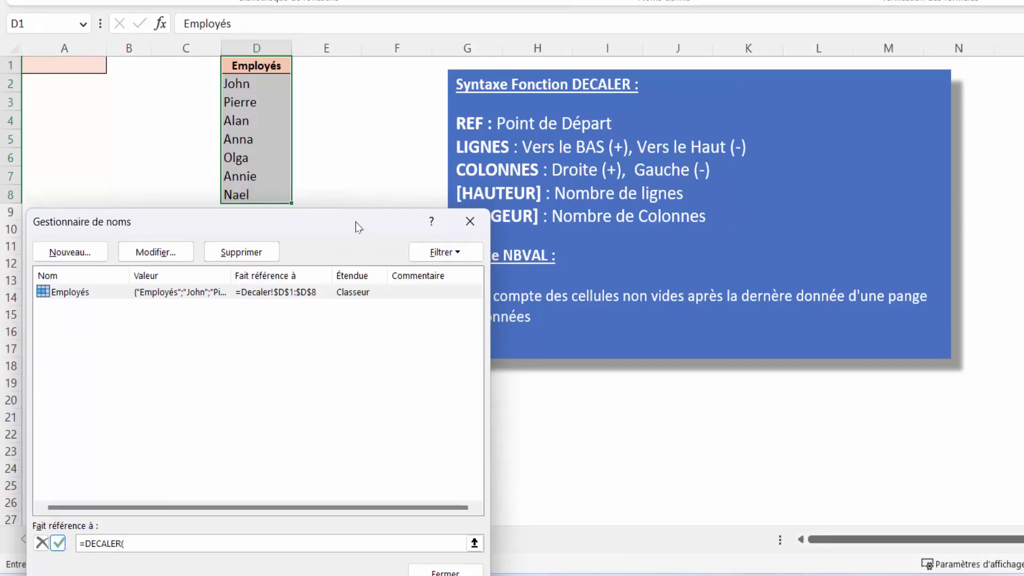
{"action": "mouse_move", "coordinate": [356, 217]}
{"action": "left_mouse_down"}
{"action": "mouse_move", "coordinate": [301, 235]}
{"action": "mouse_move", "coordinate": [306, 222]}
{"action": "left_mouse_up"}
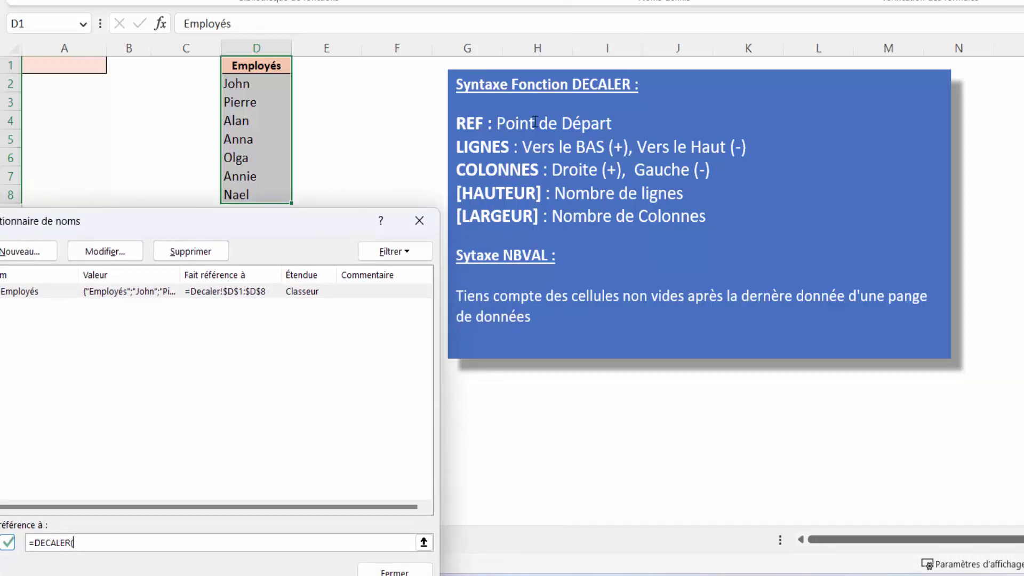
{"action": "mouse_move", "coordinate": [224, 227]}
{"action": "left_mouse_down"}
{"action": "mouse_move", "coordinate": [393, 271]}
{"action": "mouse_move", "coordinate": [587, 300]}
{"action": "left_mouse_up"}
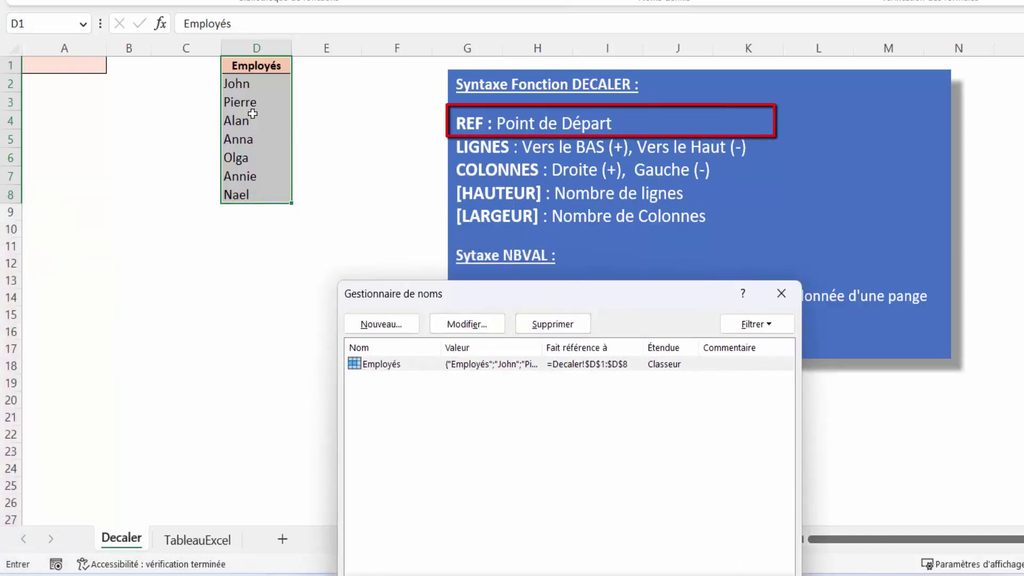
Insert Decaler!$D$1 as the DECALER starting cell in the Employés formula
{"action": "left_click", "coordinate": [257, 63]}
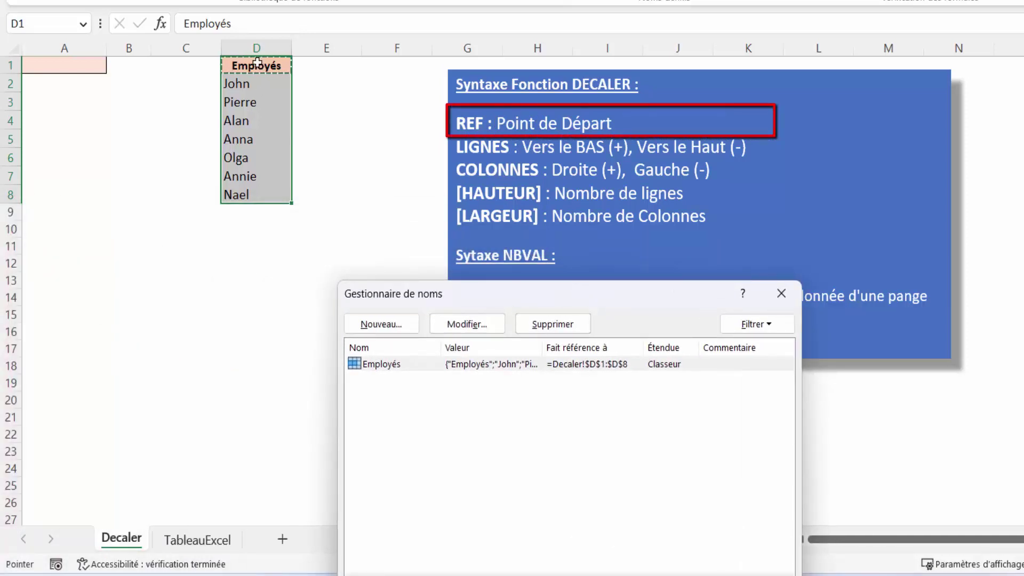
{"action": "mouse_move", "coordinate": [520, 303]}
{"action": "left_mouse_down"}
{"action": "mouse_move", "coordinate": [450, 258]}
{"action": "mouse_move", "coordinate": [303, 261]}
{"action": "left_mouse_up"}
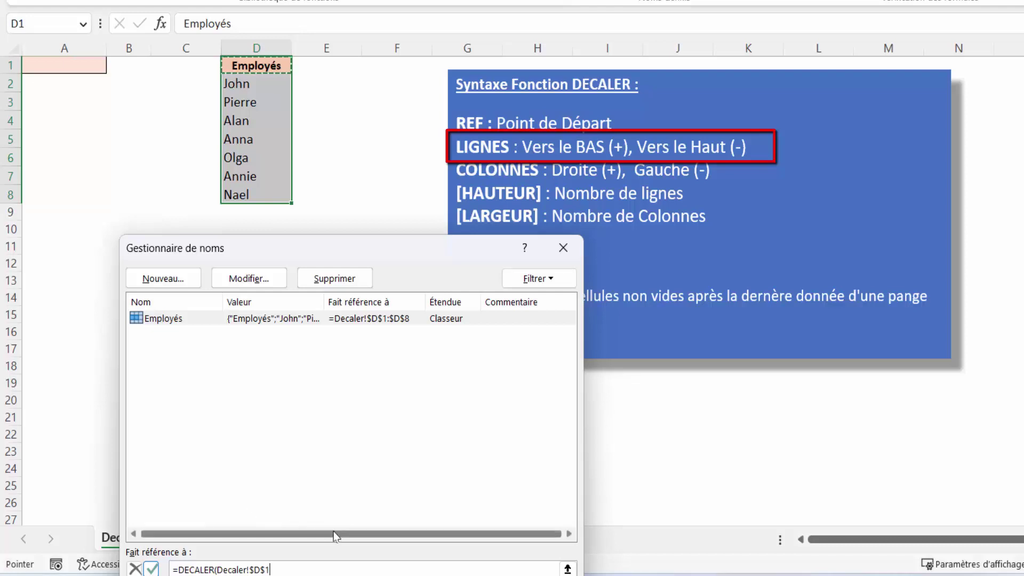
{"action": "type", "text": ";"}
{"action": "type", "text": "1"}
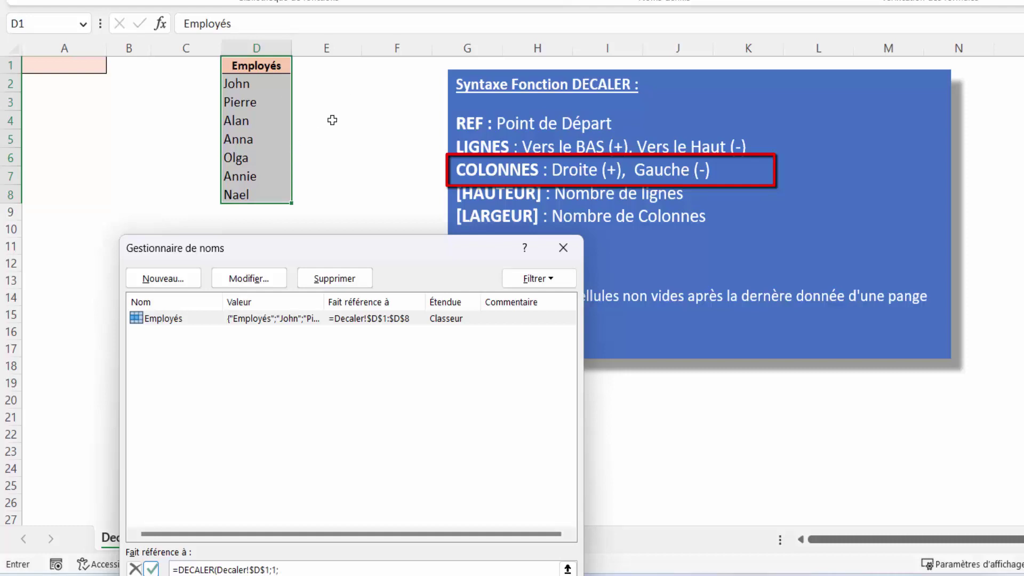
Complete the reference as =DECALER(Decaler!$D$1;1;;NBVAL(Decaler!$D:$D)), leaving width empty
{"action": "type", "text": ";NBV"}
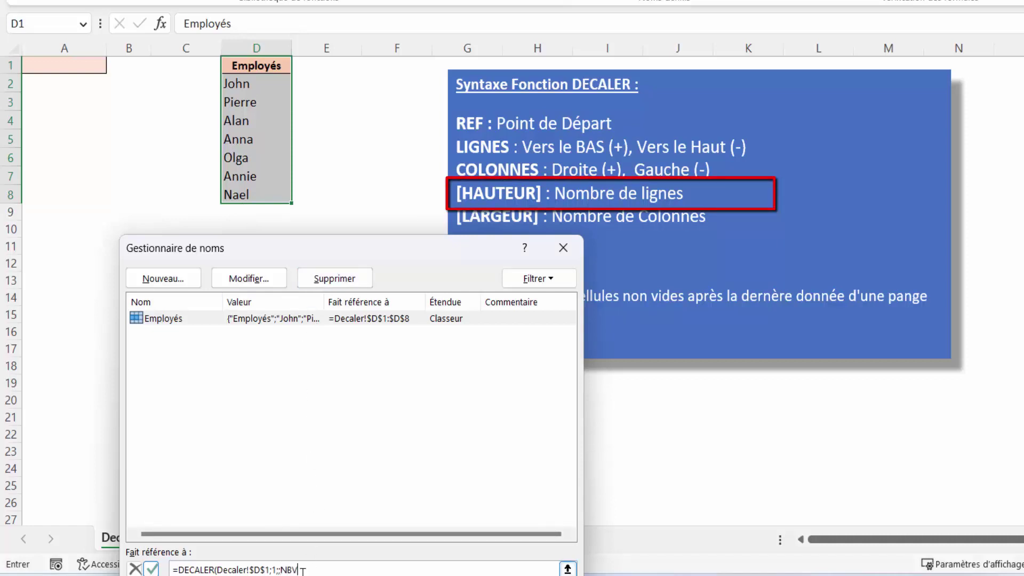
{"action": "type", "text": "AL("}
{"action": "left_click_drag", "start_coordinate": [405, 248], "coordinate": [335, 374]}
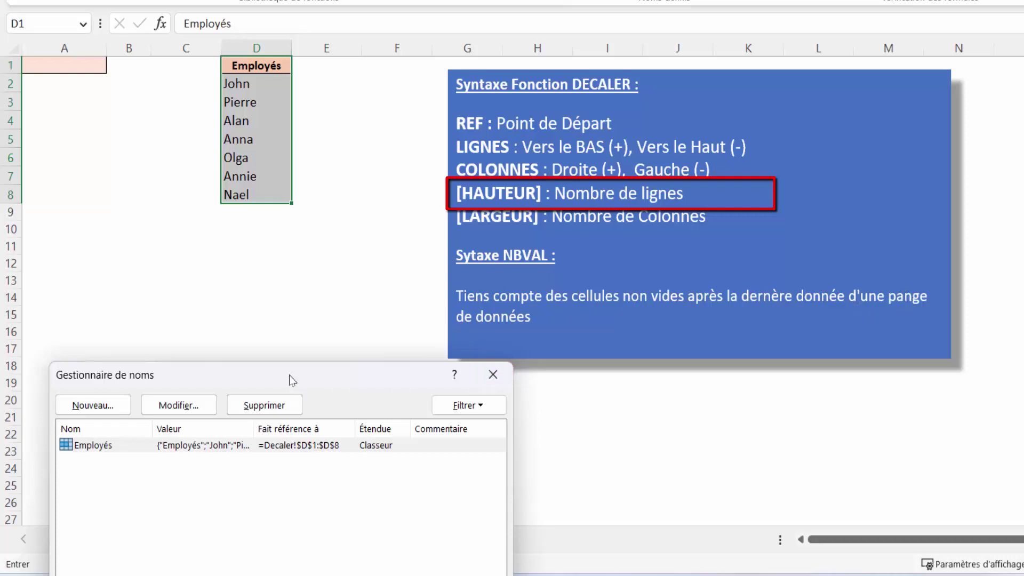
{"action": "left_click_drag", "start_coordinate": [292, 380], "coordinate": [515, 247]}
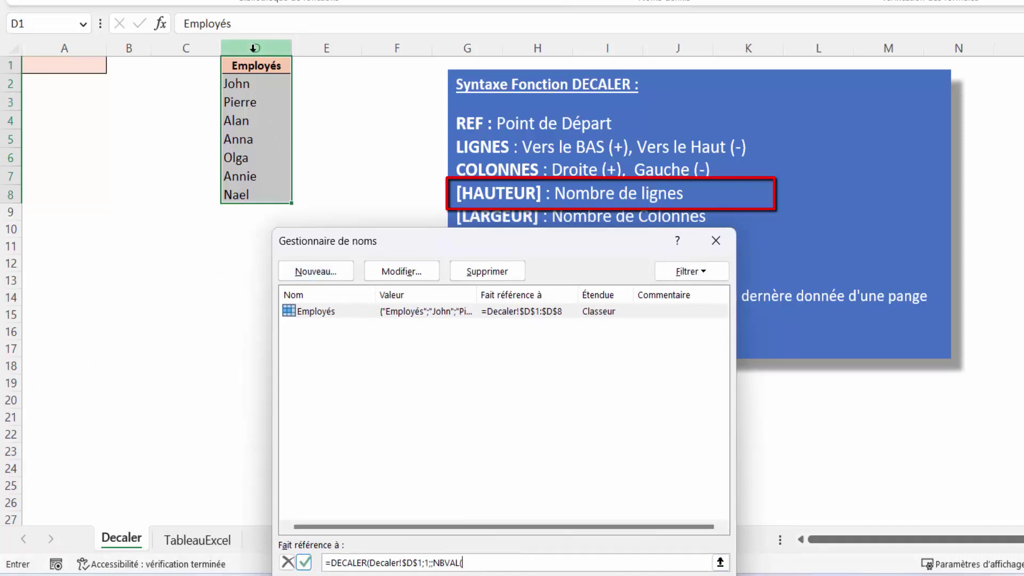
{"action": "left_click", "coordinate": [254, 46]}
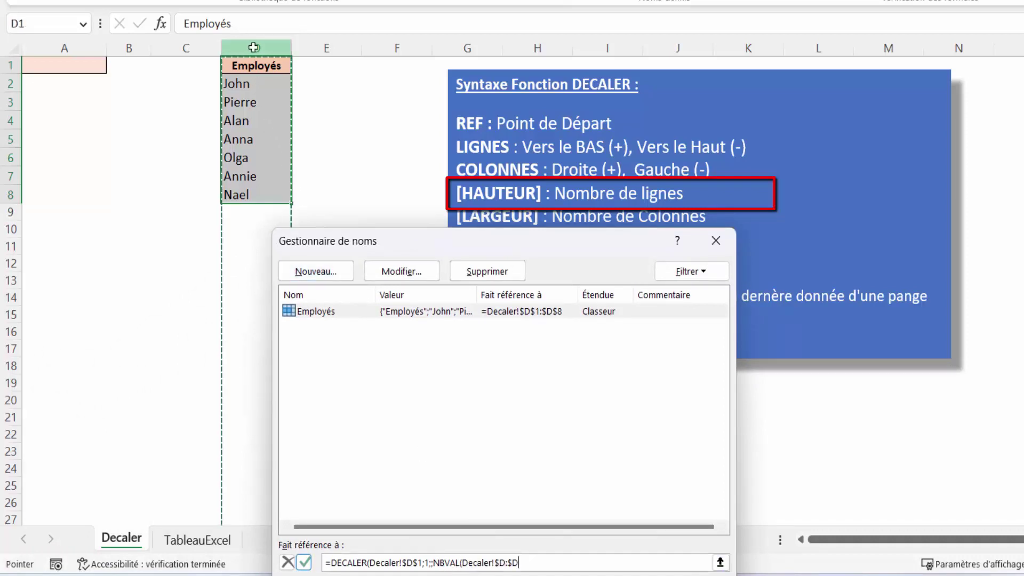
{"action": "type", "text": ")"}
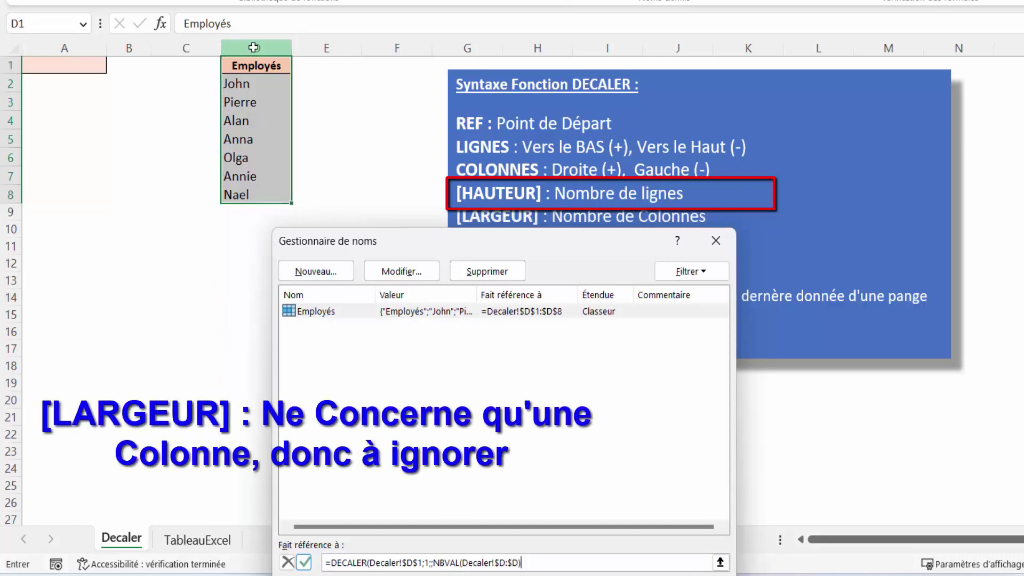
Append -1 after NBVAL(Decaler!$D:$D), commit the Employés formula, and close Name Manager
{"action": "left_click", "coordinate": [303, 563]}
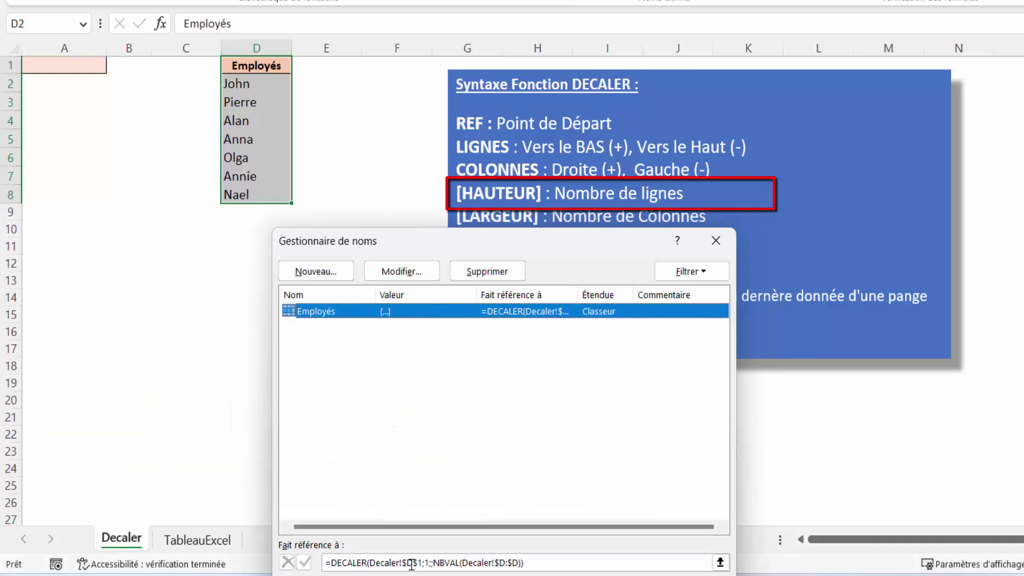
{"action": "left_click", "coordinate": [412, 563]}
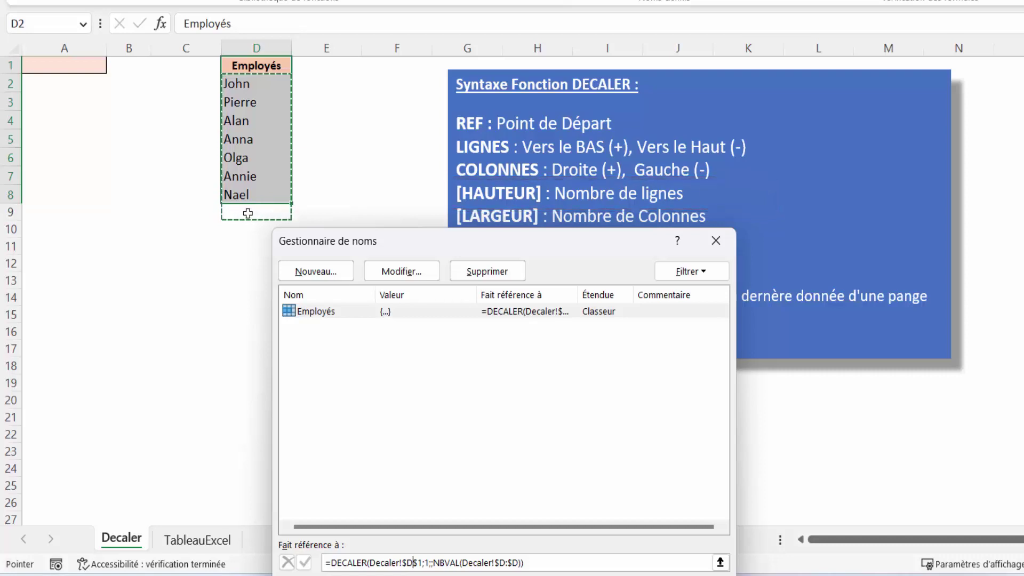
{"action": "left_click", "coordinate": [525, 561]}
{"action": "left_click", "coordinate": [521, 563]}
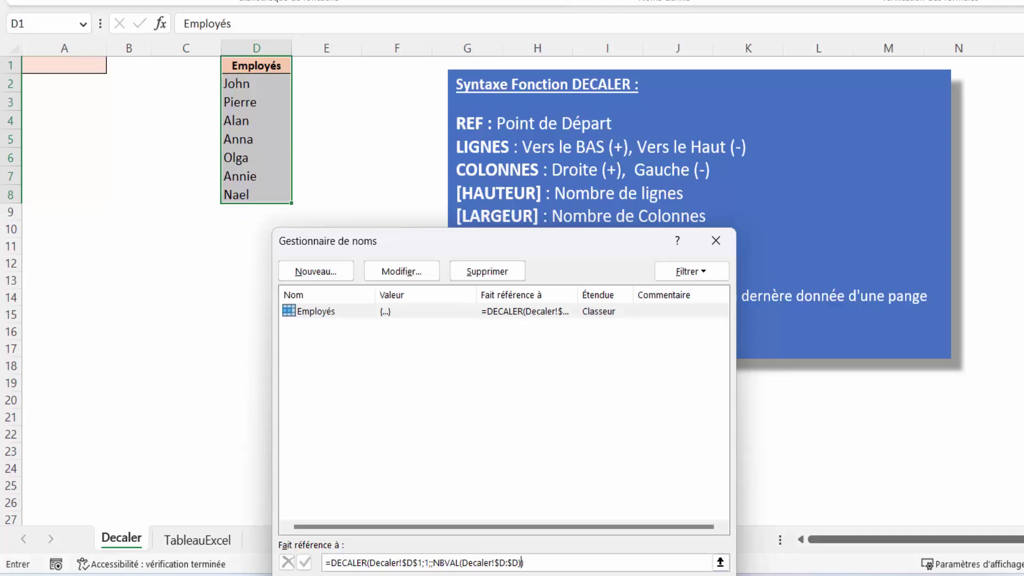
{"action": "type", "text": "-1"}
{"action": "left_click", "coordinate": [304, 562]}
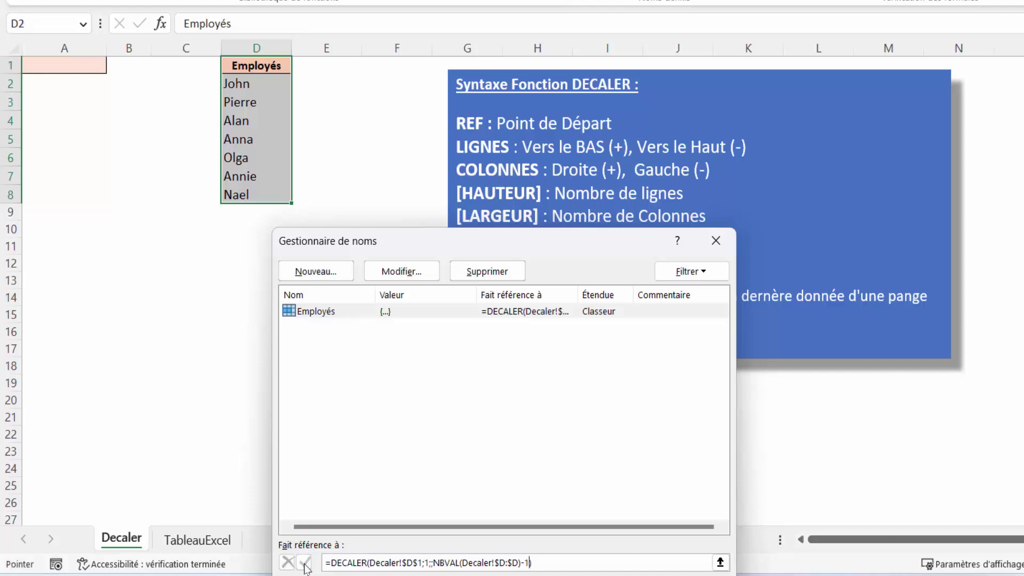
{"action": "left_click", "coordinate": [422, 563]}
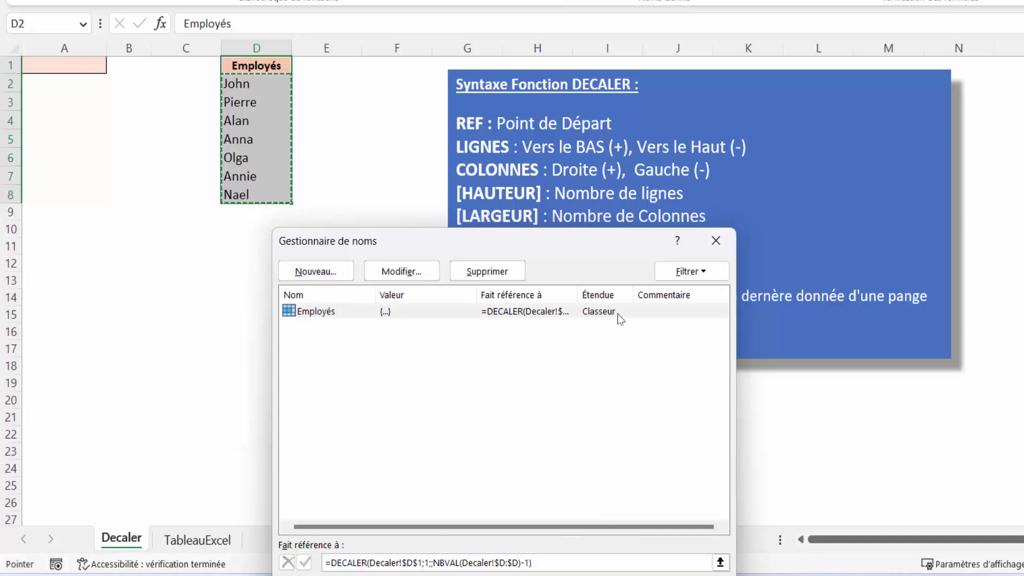
{"action": "left_click_drag", "start_coordinate": [560, 254], "coordinate": [641, 112]}
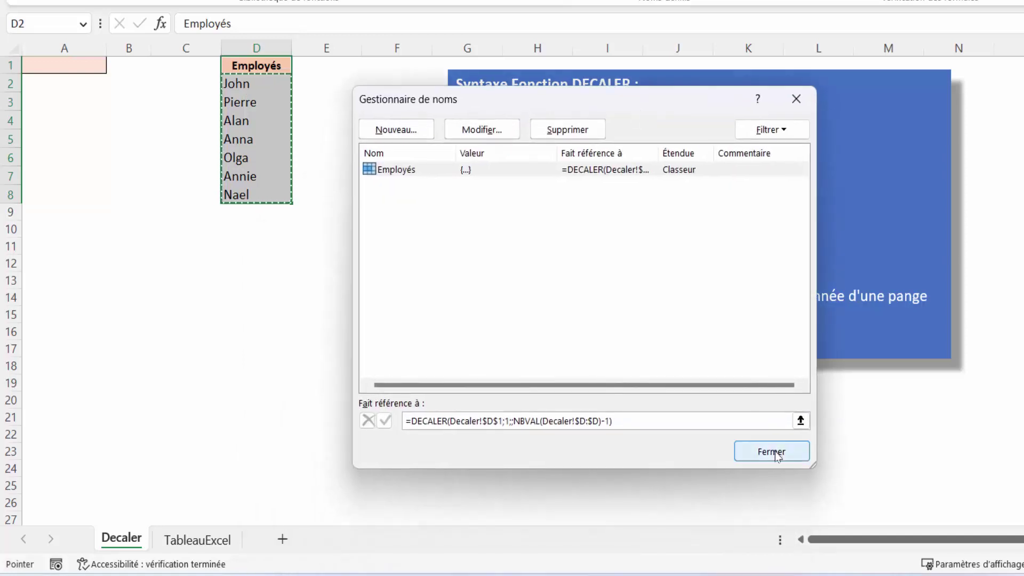
{"action": "left_click", "coordinate": [772, 452]}
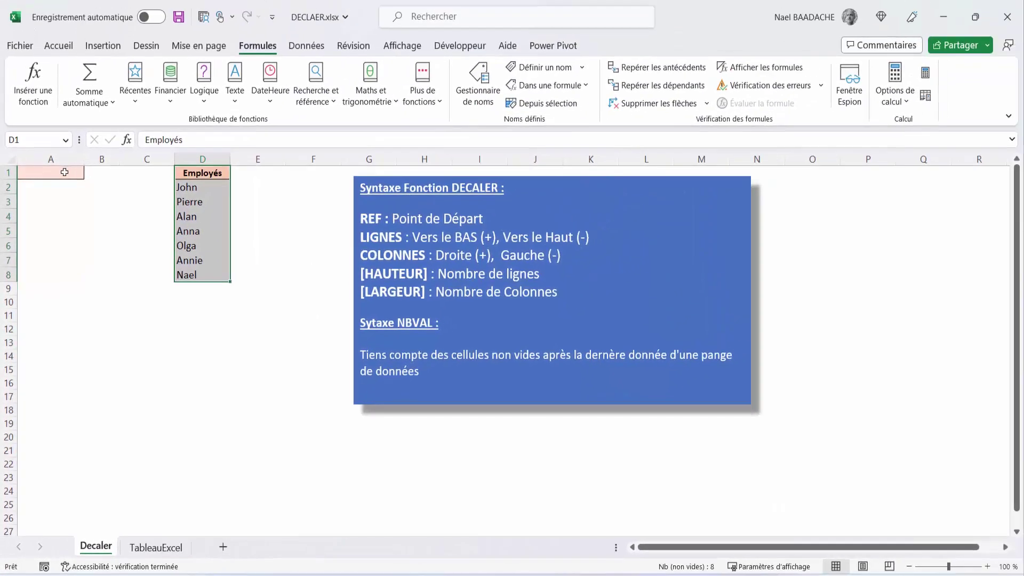
Open Validation des données for cell A1 from the Données tab
{"action": "left_click", "coordinate": [64, 172]}
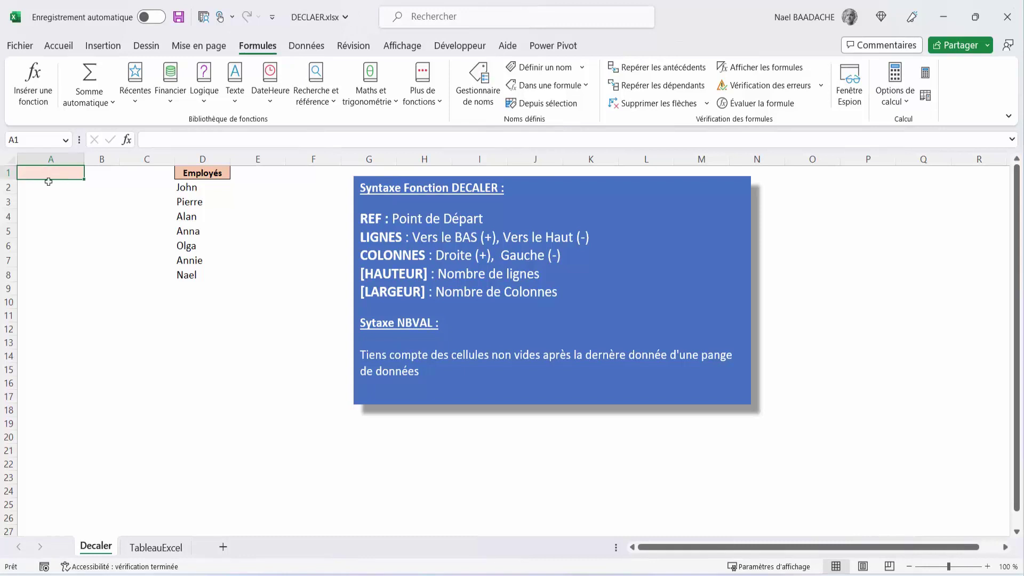
{"action": "left_click", "coordinate": [308, 48]}
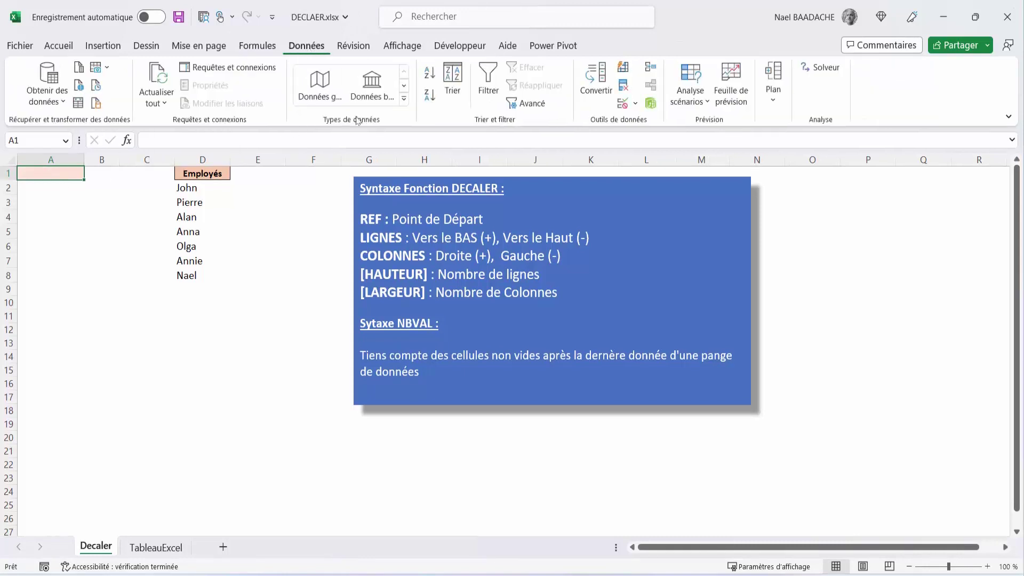
{"action": "left_click", "coordinate": [636, 105]}
{"action": "left_click", "coordinate": [646, 124]}
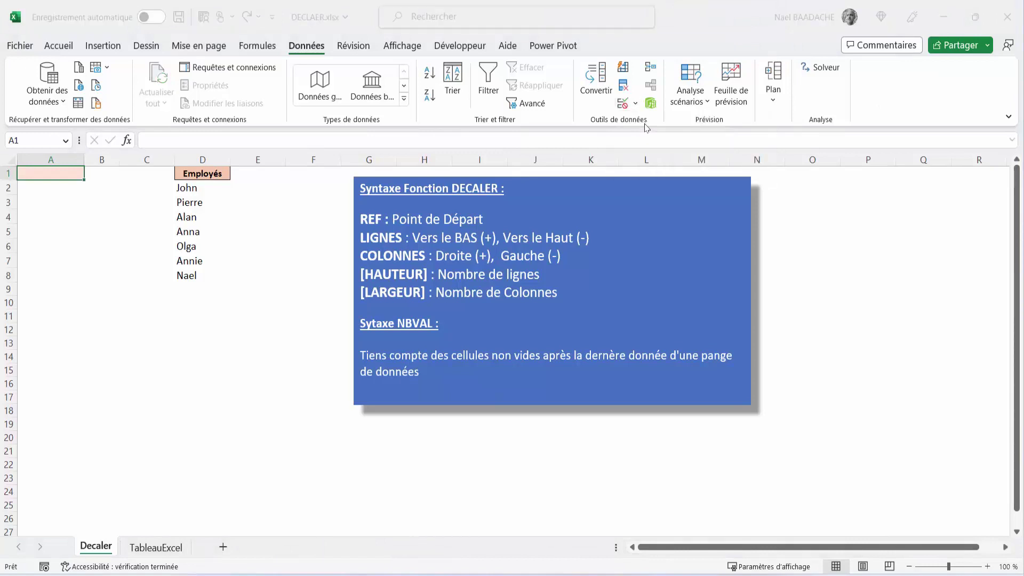
Set A1's validation to Liste with source =Employés, then check its seven-name drop-down
{"action": "left_click_drag", "start_coordinate": [440, 241], "coordinate": [494, 294]}
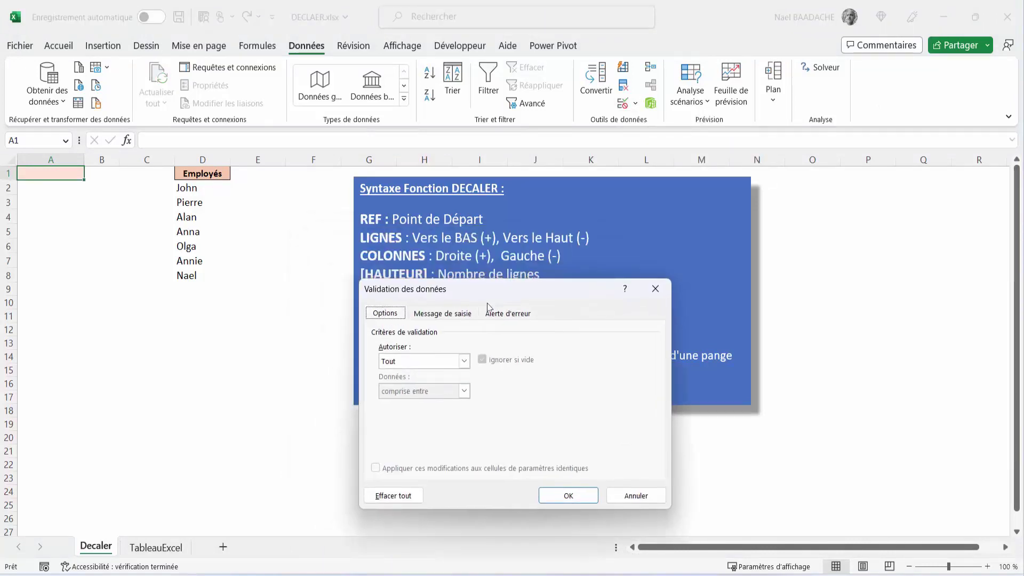
{"action": "left_click", "coordinate": [464, 362]}
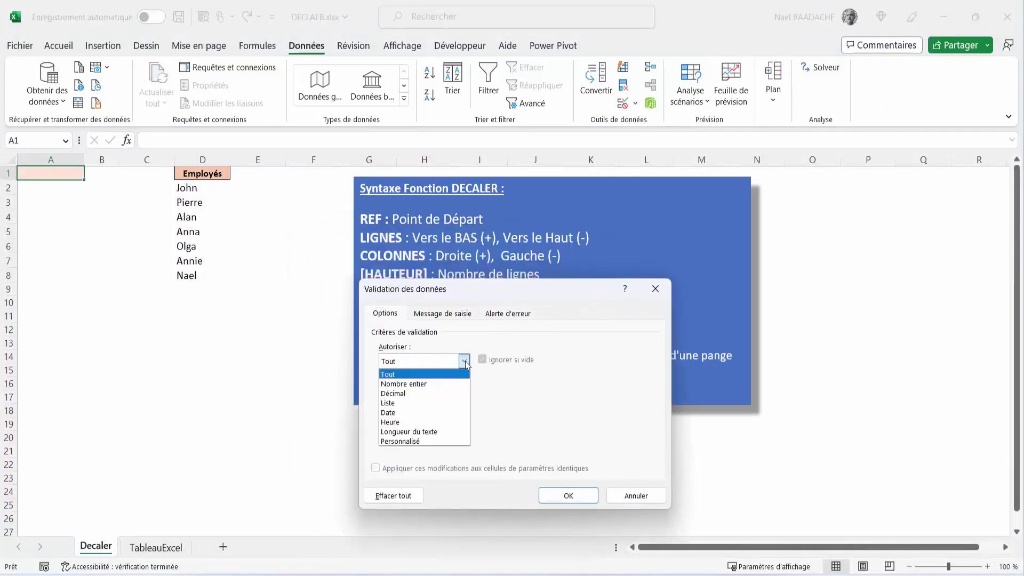
{"action": "left_click", "coordinate": [394, 404]}
{"action": "left_click", "coordinate": [403, 422]}
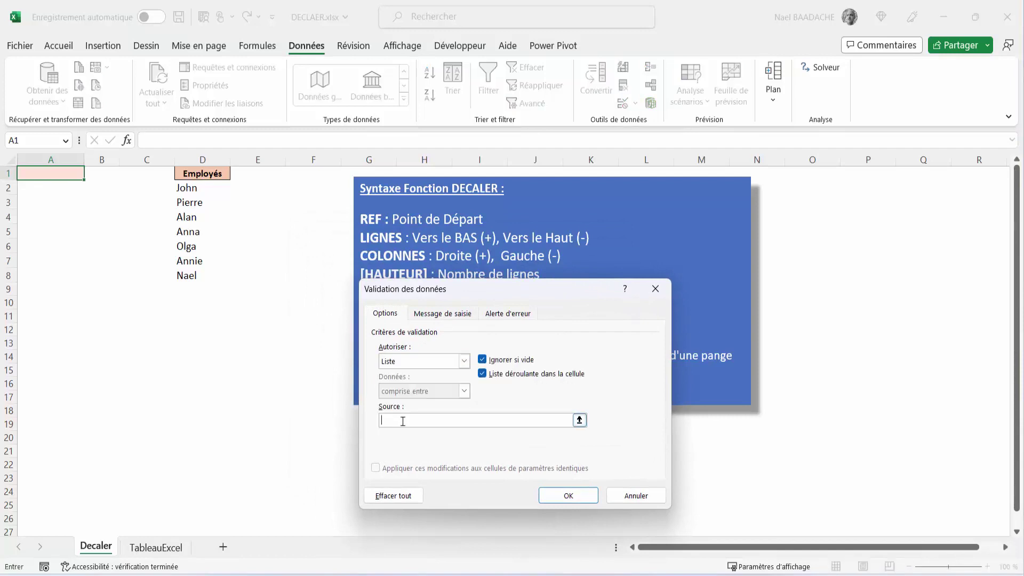
{"action": "key", "text": "F3"}
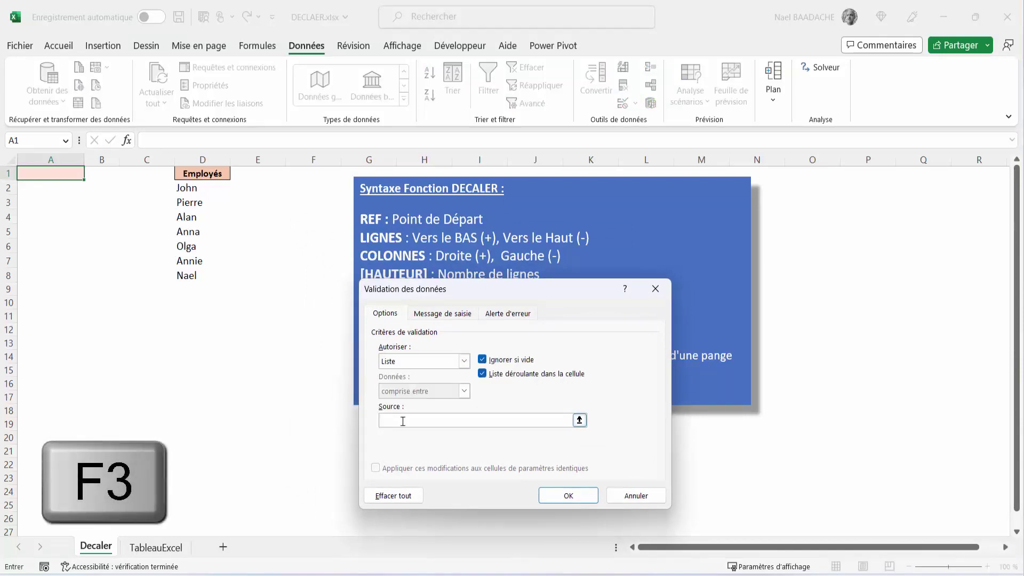
{"action": "left_click", "coordinate": [392, 312]}
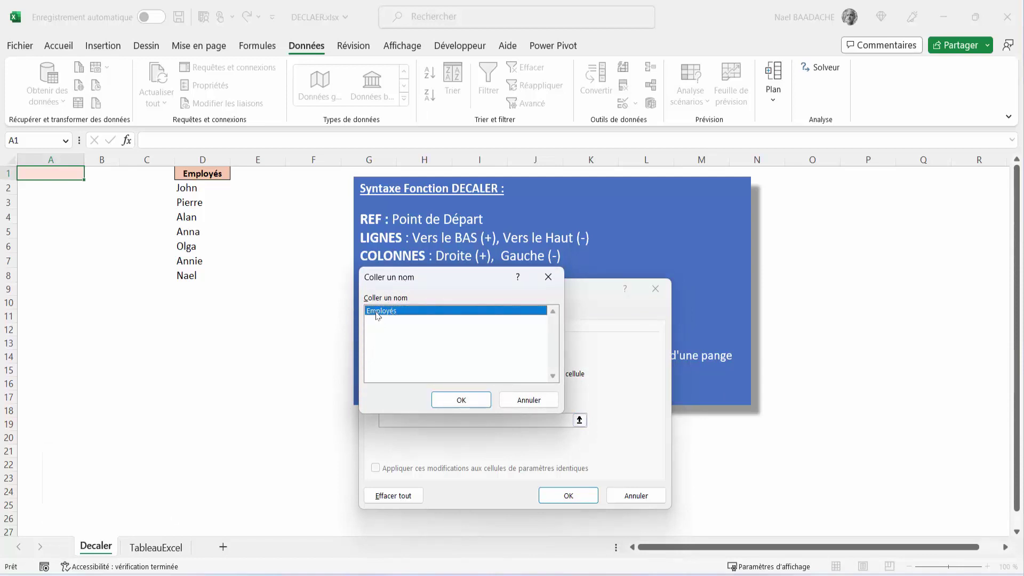
{"action": "left_click", "coordinate": [462, 401]}
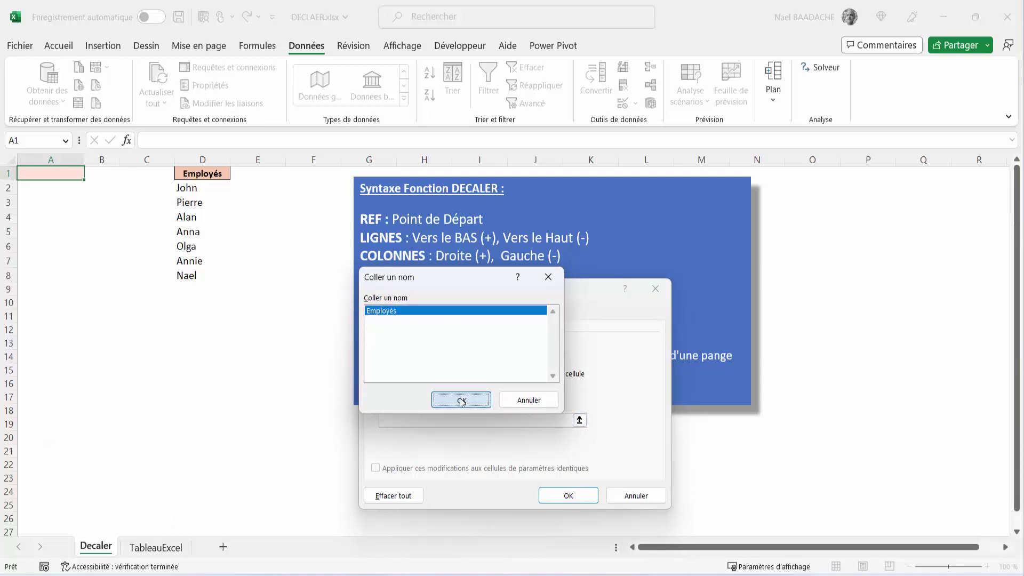
{"action": "left_click", "coordinate": [568, 496]}
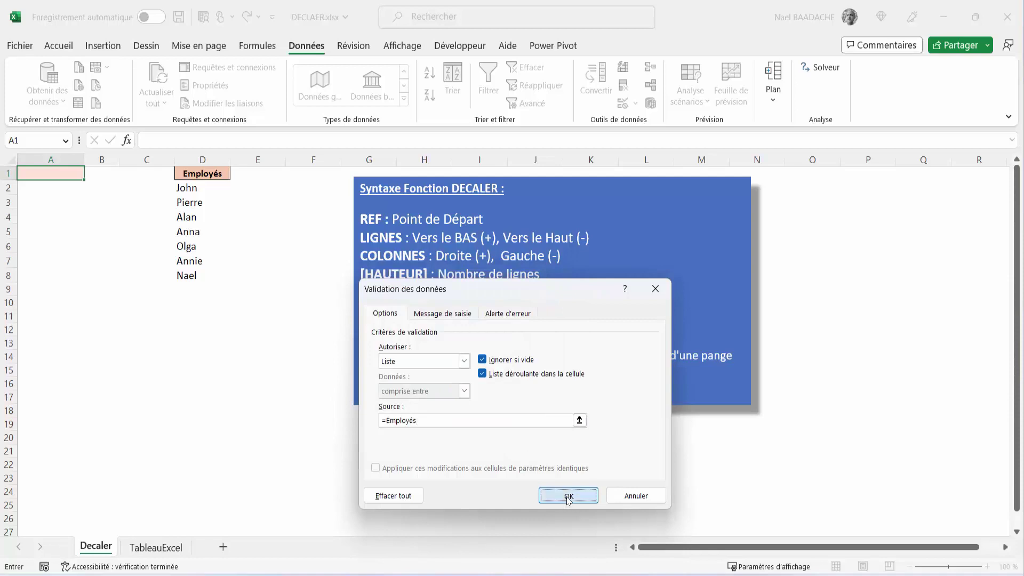
{"action": "left_click", "coordinate": [91, 175]}
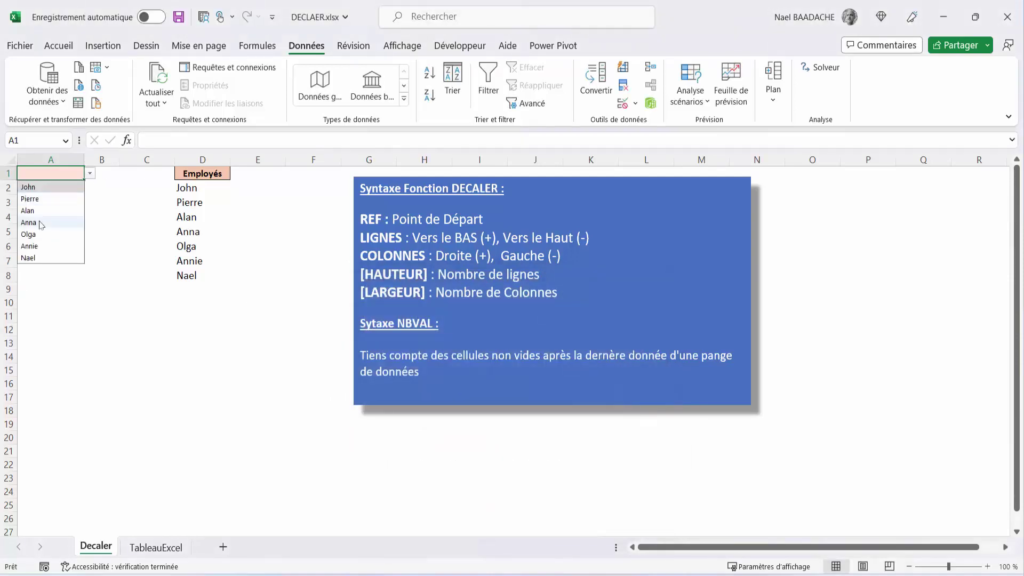
Enter Peter in D9 and Paul in D10 below Nael
{"action": "left_click", "coordinate": [191, 284]}
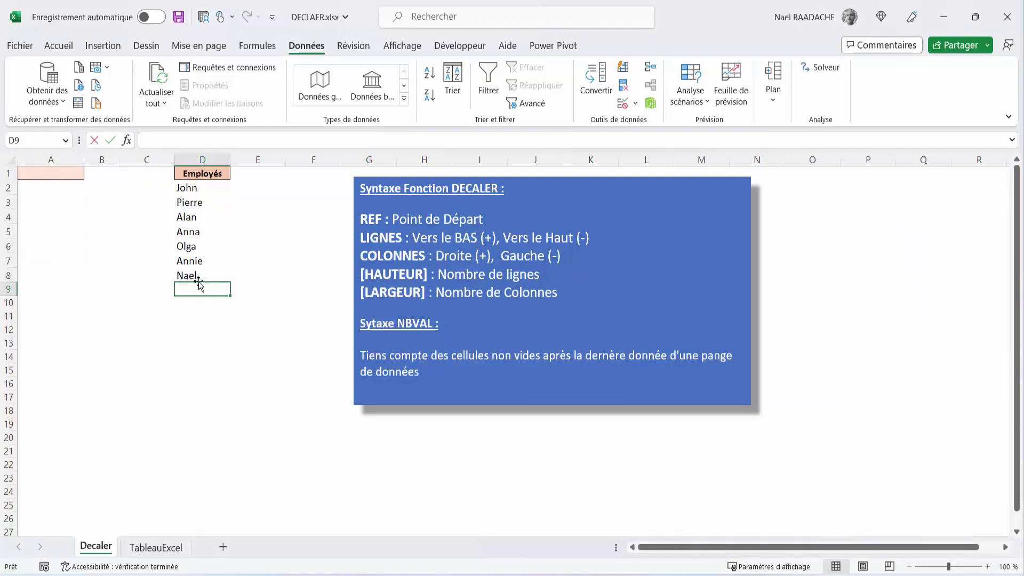
{"action": "type", "text": "Peter"}
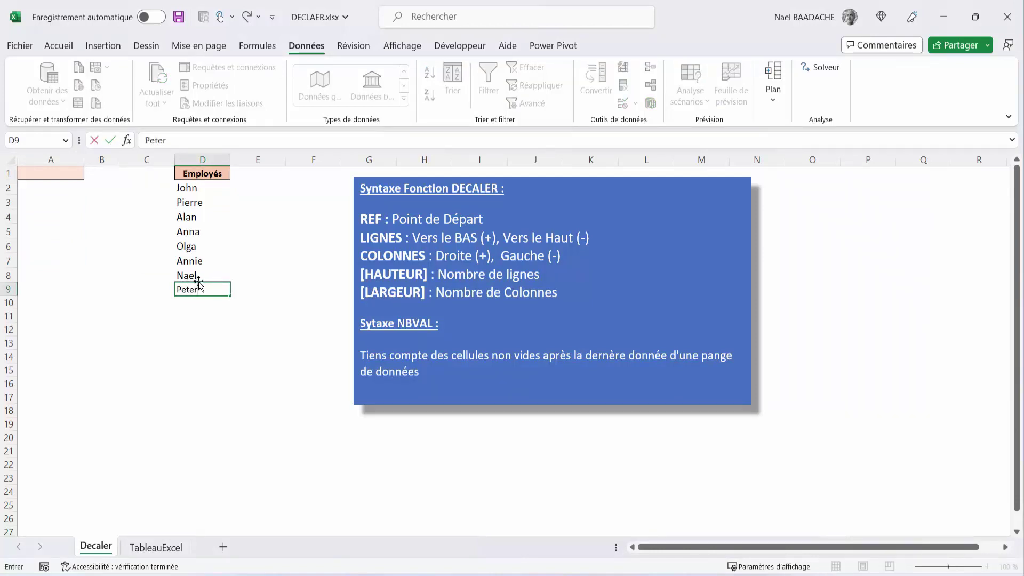
{"action": "key", "text": "Return"}
{"action": "type", "text": "John"}
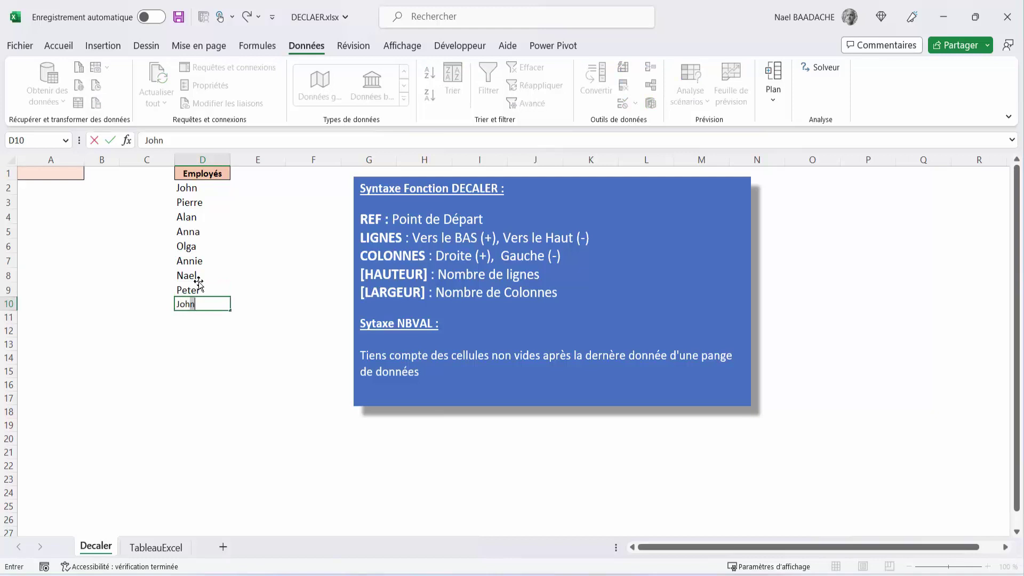
{"action": "key", "text": "Return"}
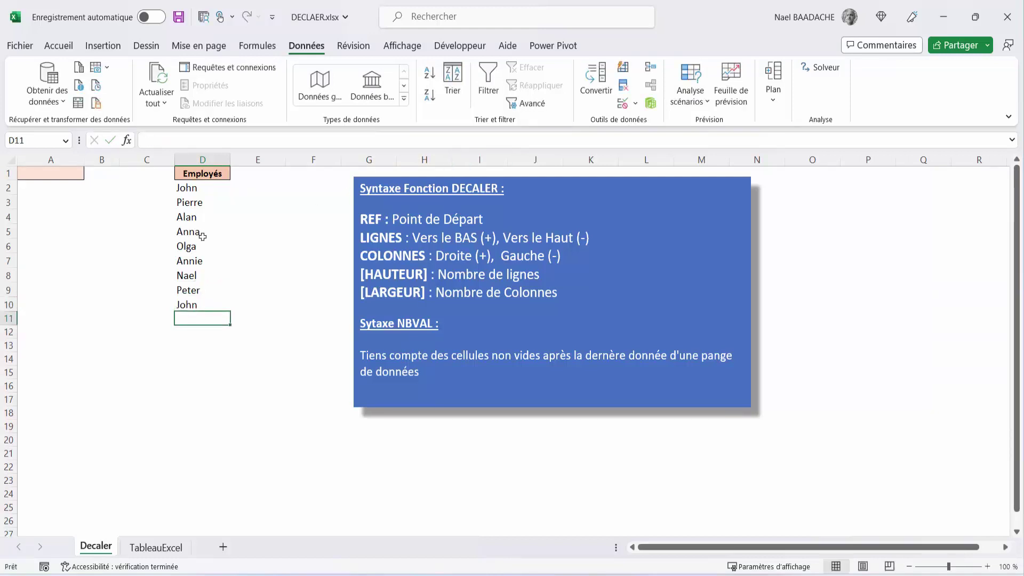
{"action": "left_click", "coordinate": [195, 304]}
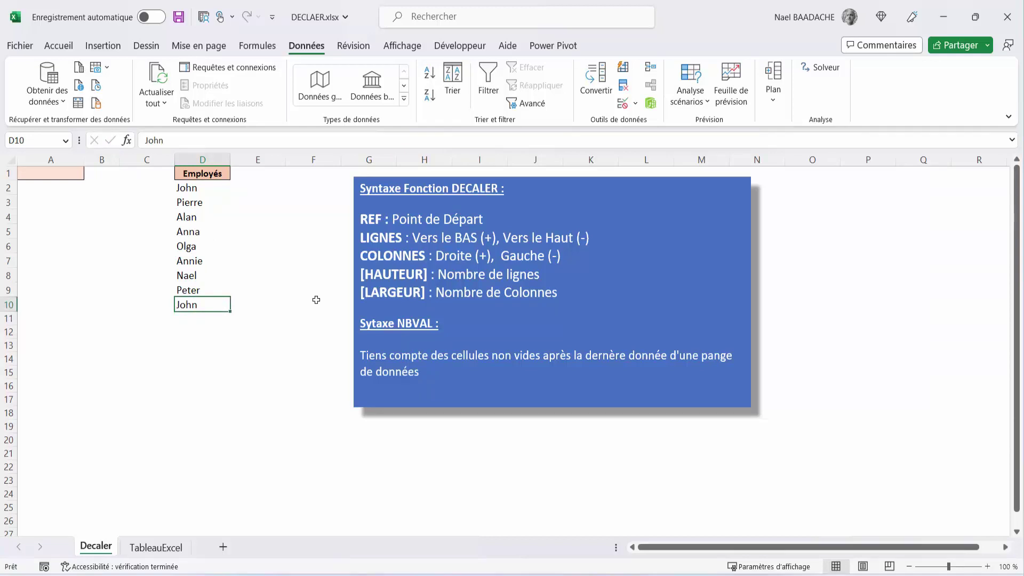
{"action": "type", "text": "Paul"}
{"action": "key", "text": "Return"}
Open A1's drop-down to confirm it now lists all nine names
{"action": "left_click", "coordinate": [74, 175]}
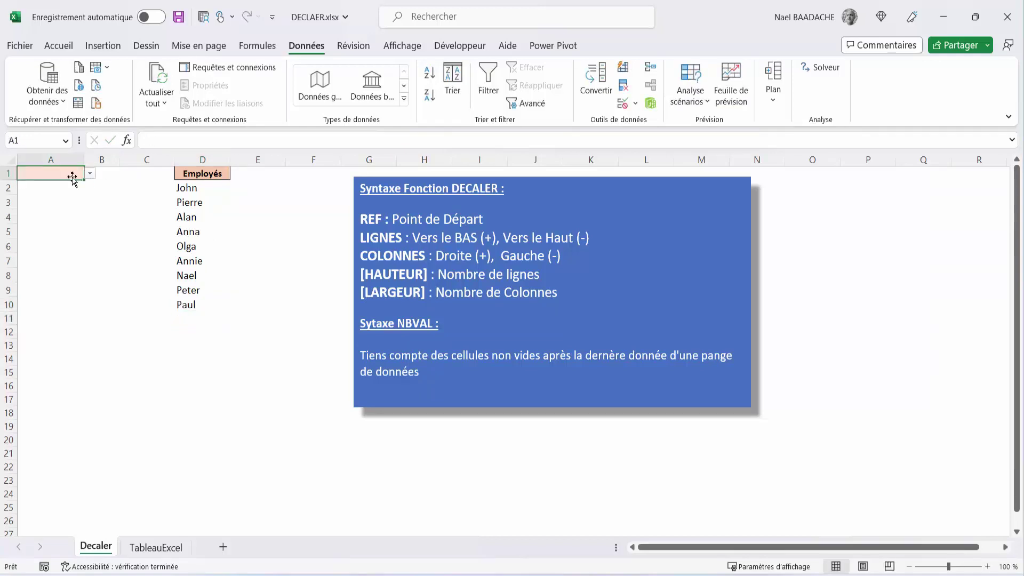
{"action": "left_click", "coordinate": [91, 174]}
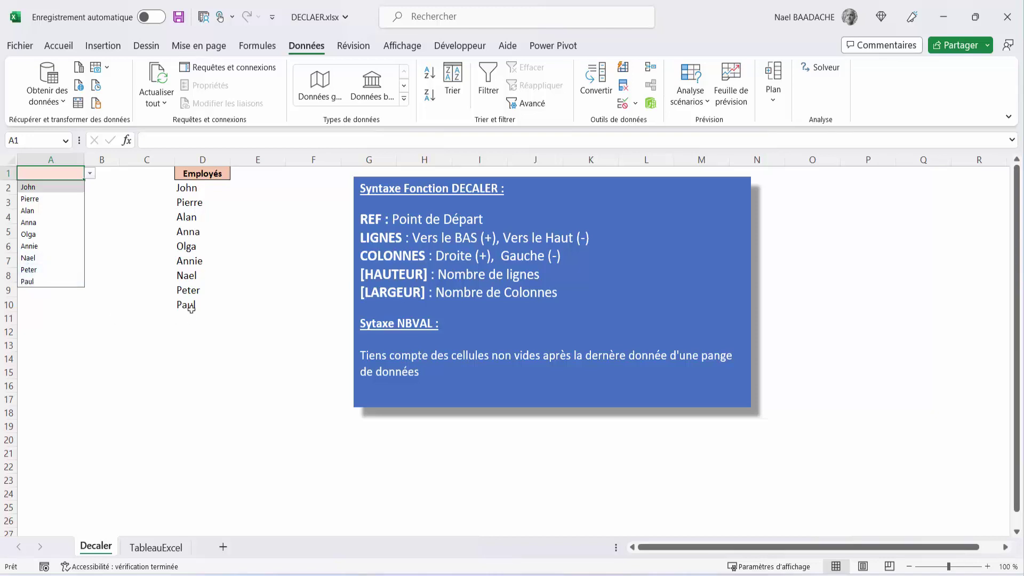
{"action": "left_click", "coordinate": [240, 300]}
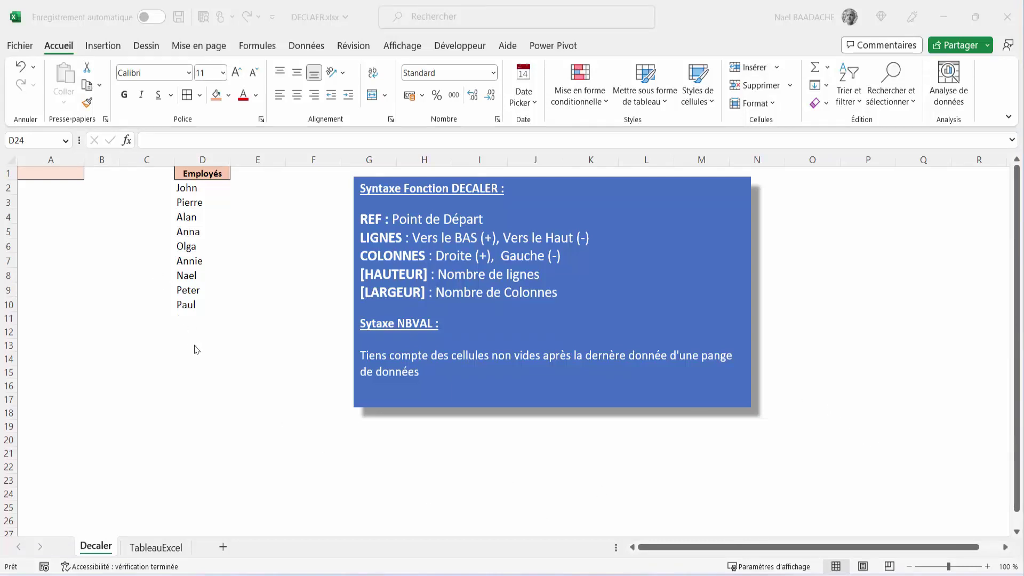
On the TableauExcel sheet, select the five-name Employés list in column D, then show the Insertion commands
{"action": "left_click_drag", "start_coordinate": [188, 187], "coordinate": [188, 275]}
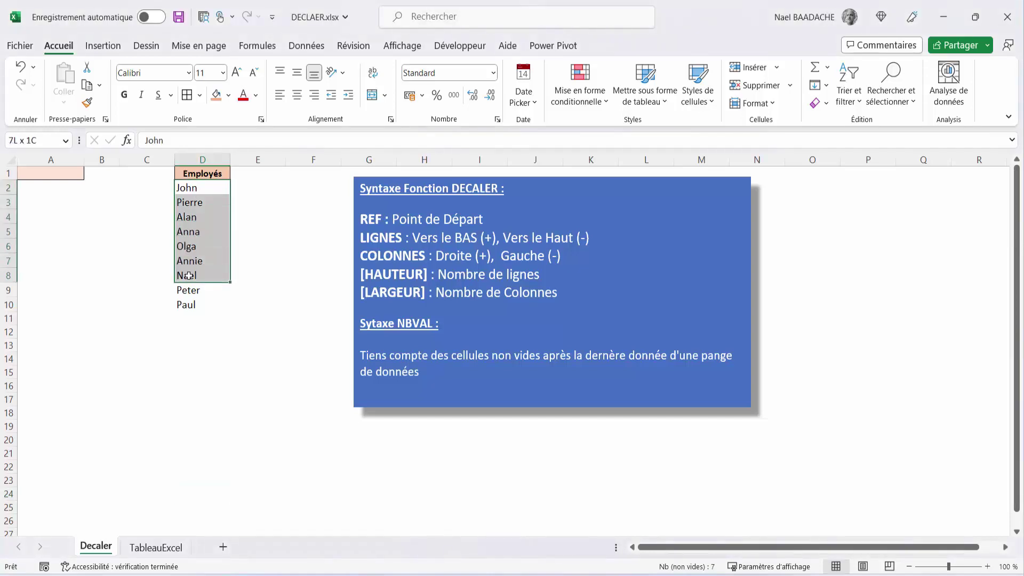
{"action": "left_click", "coordinate": [156, 547]}
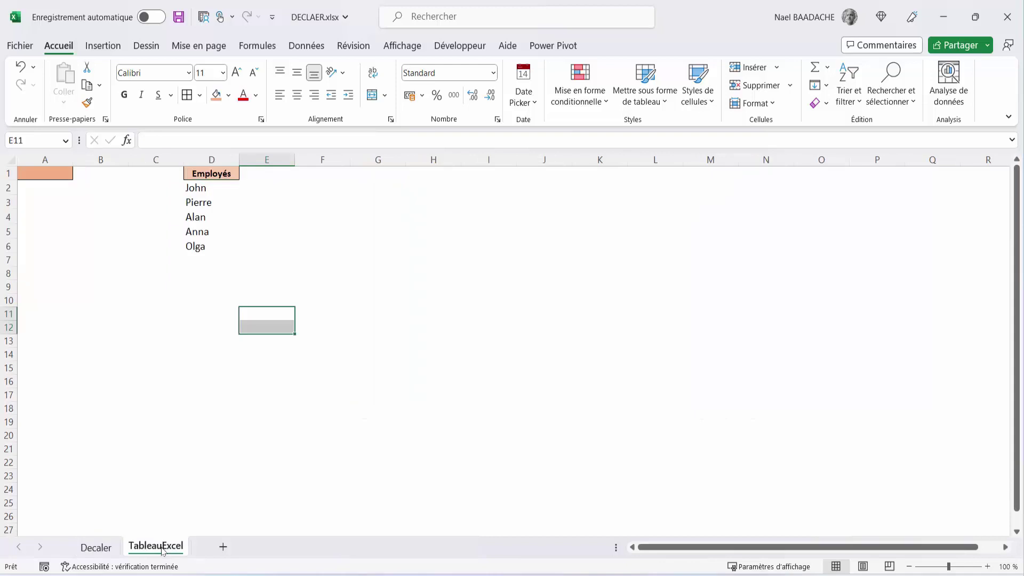
{"action": "left_click_drag", "start_coordinate": [218, 178], "coordinate": [216, 242]}
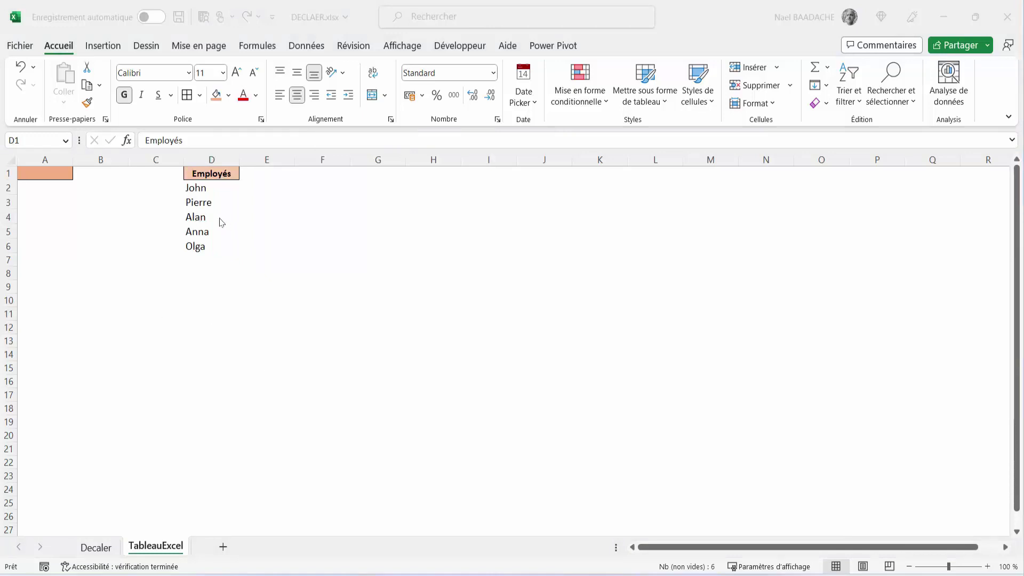
{"action": "left_click", "coordinate": [210, 191]}
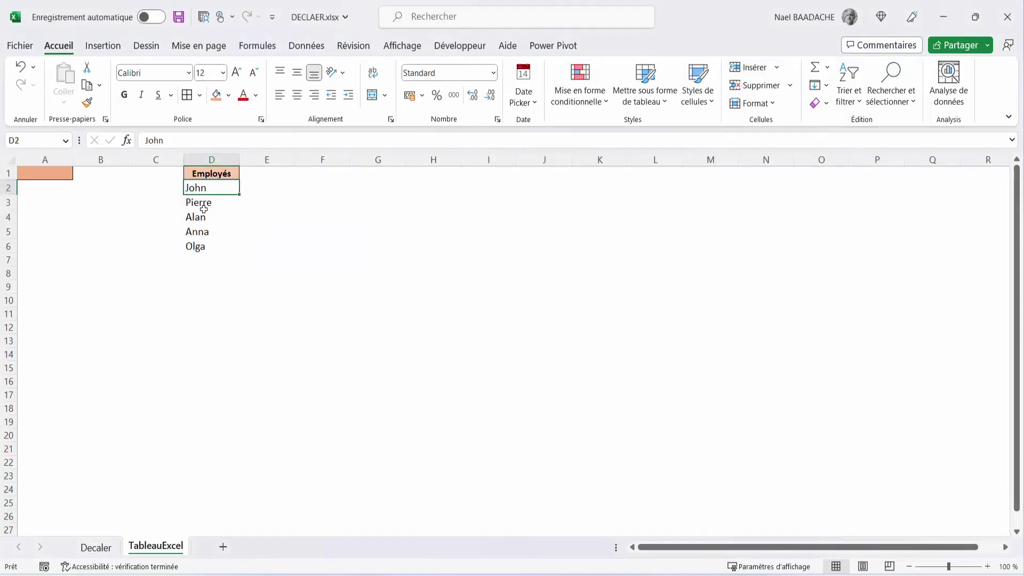
{"action": "left_click", "coordinate": [108, 49]}
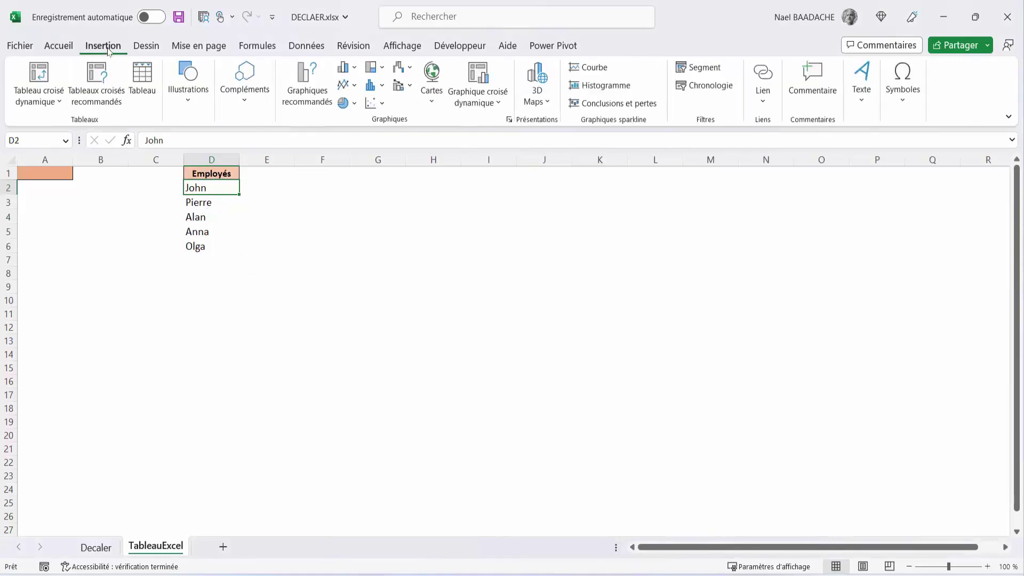
Convert the Employés list D1:D6 into a table with headers
{"action": "left_click", "coordinate": [142, 79]}
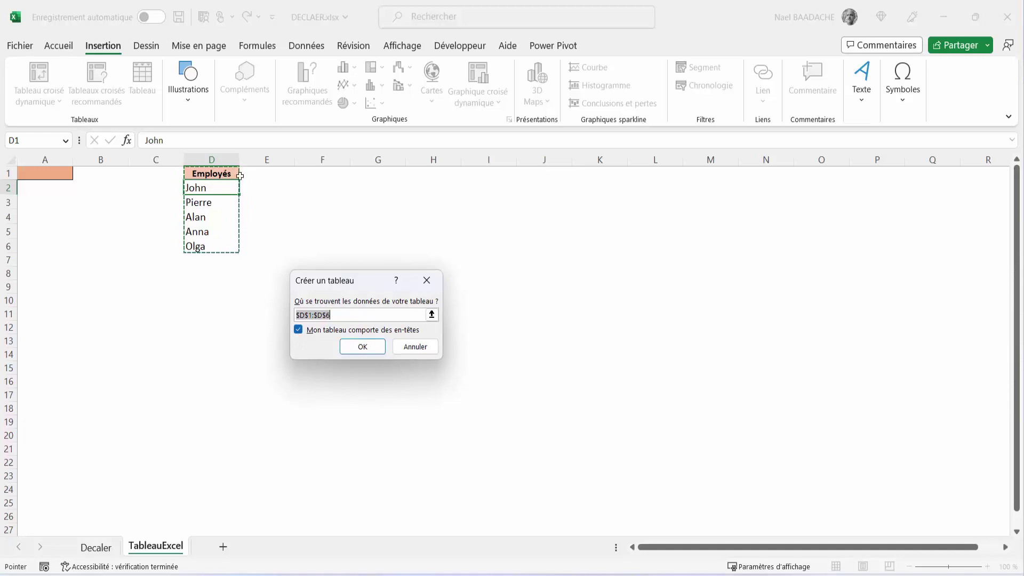
{"action": "left_click", "coordinate": [369, 348]}
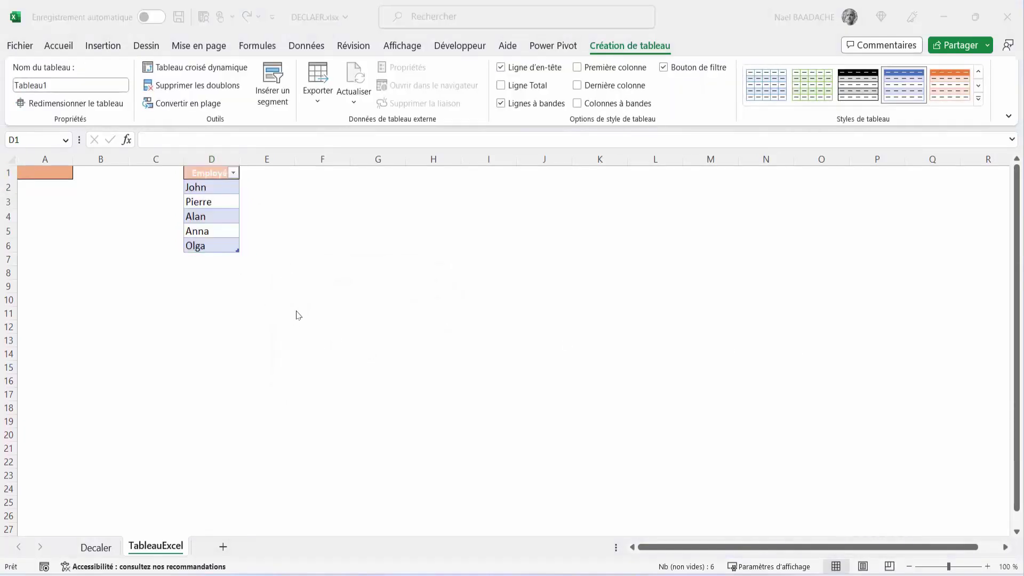
{"action": "left_click", "coordinate": [234, 177]}
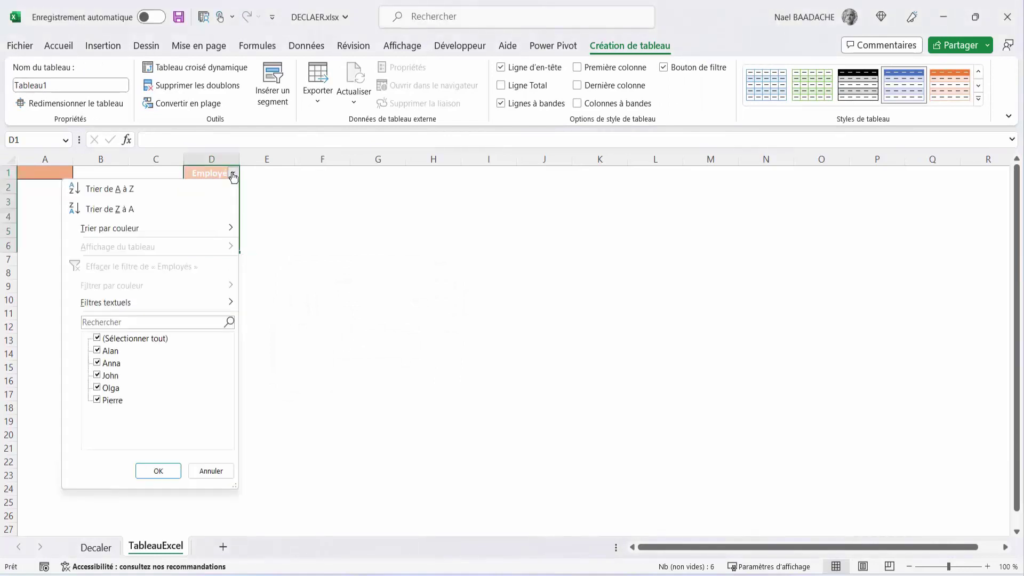
{"action": "left_click", "coordinate": [343, 281]}
Remove the filter arrow from the table's Employés header
{"action": "left_click", "coordinate": [208, 205]}
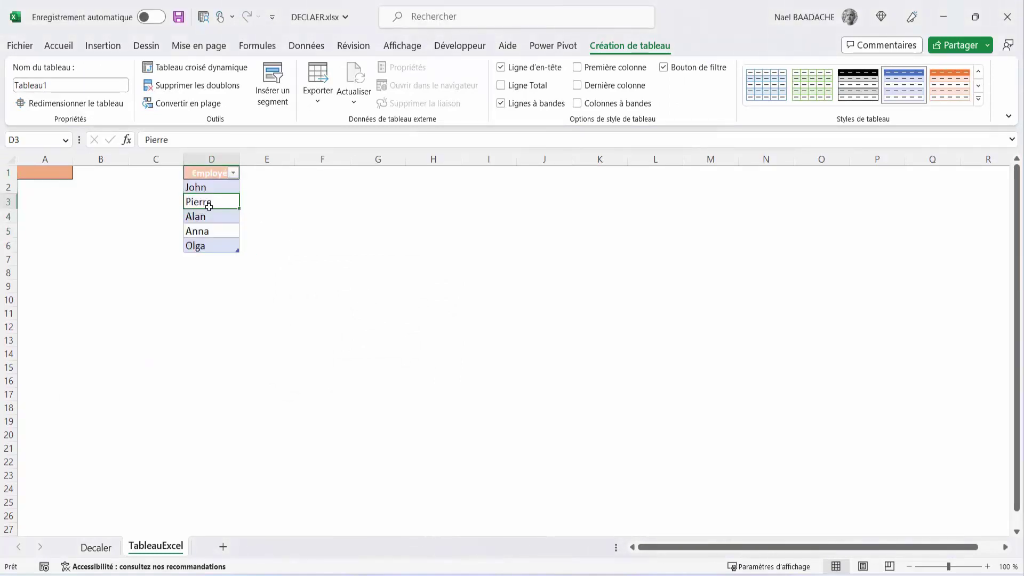
{"action": "left_click", "coordinate": [293, 48]}
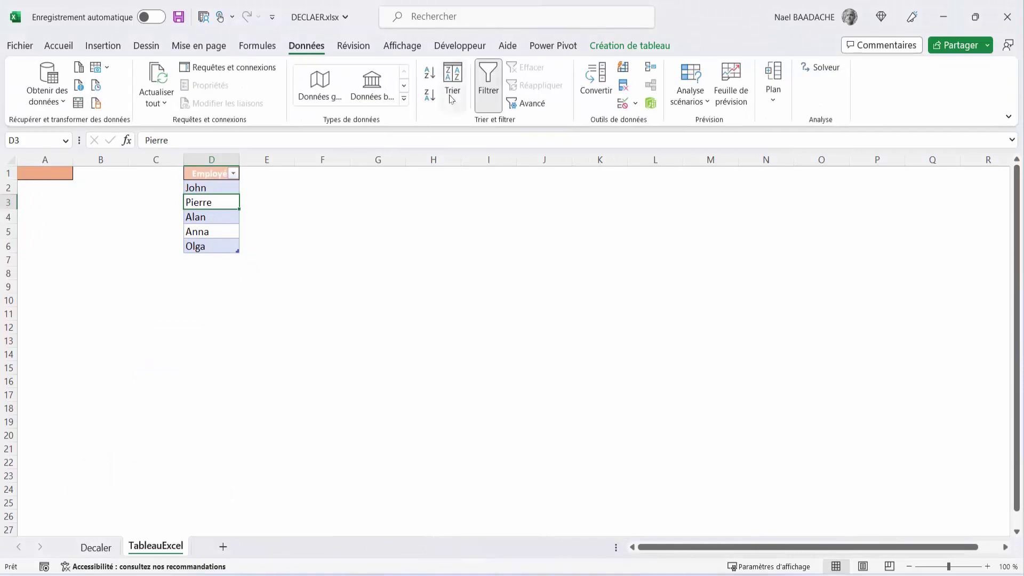
{"action": "left_click", "coordinate": [493, 80]}
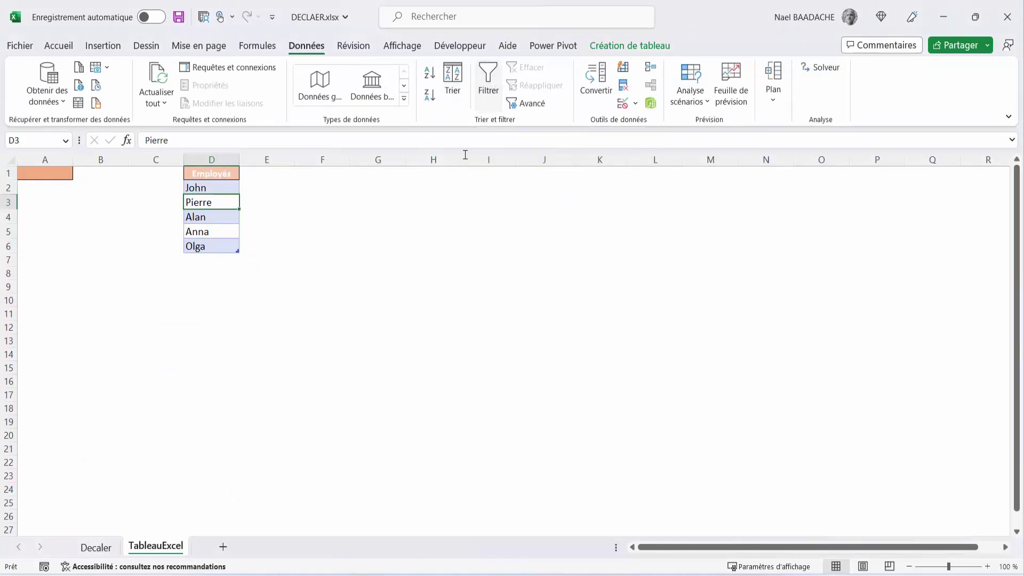
{"action": "left_click", "coordinate": [41, 175]}
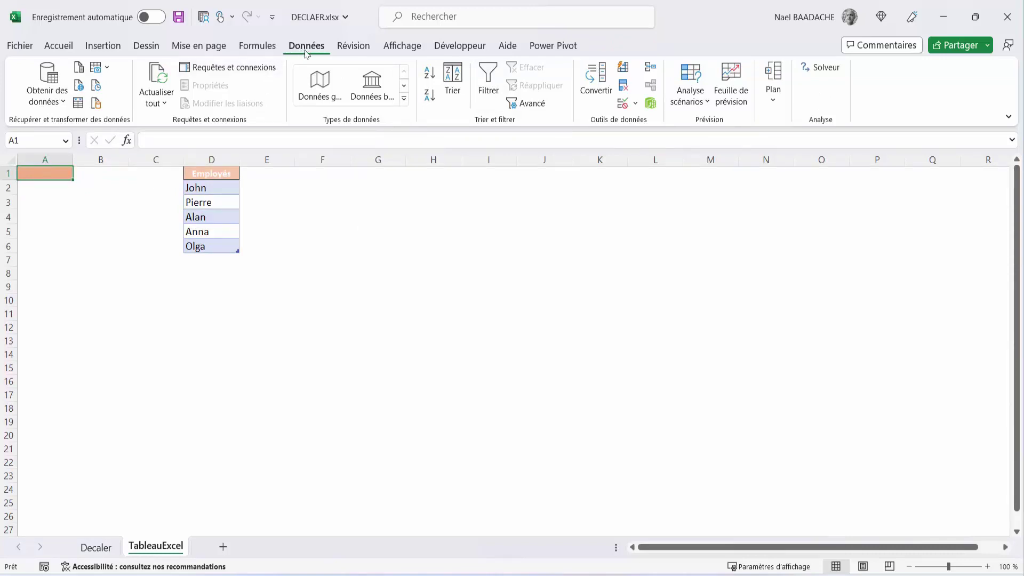
Give A1 list validation sourced from =$D$2:$D$6, then check its five employee names
{"action": "left_click", "coordinate": [635, 105]}
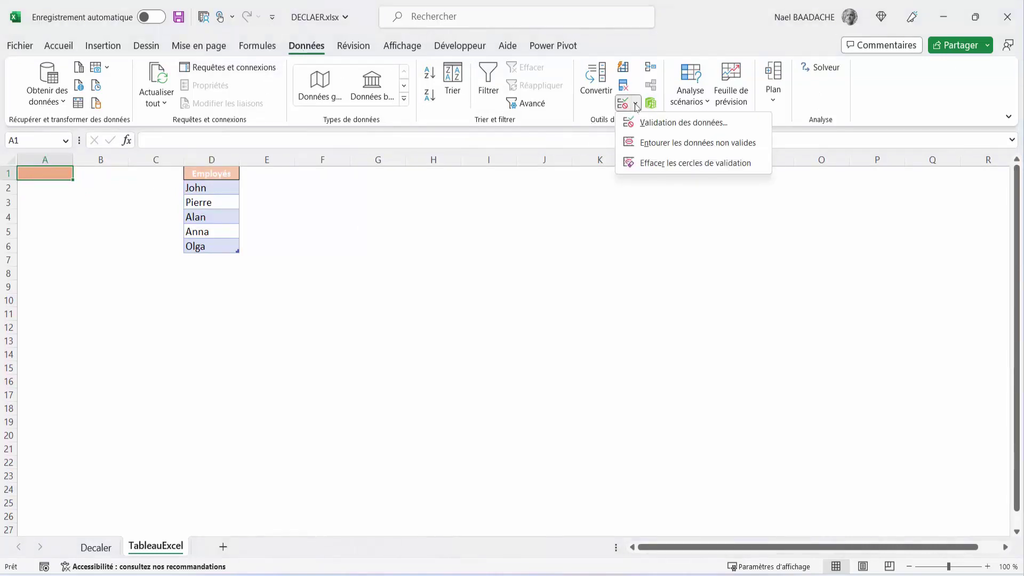
{"action": "left_click", "coordinate": [656, 124]}
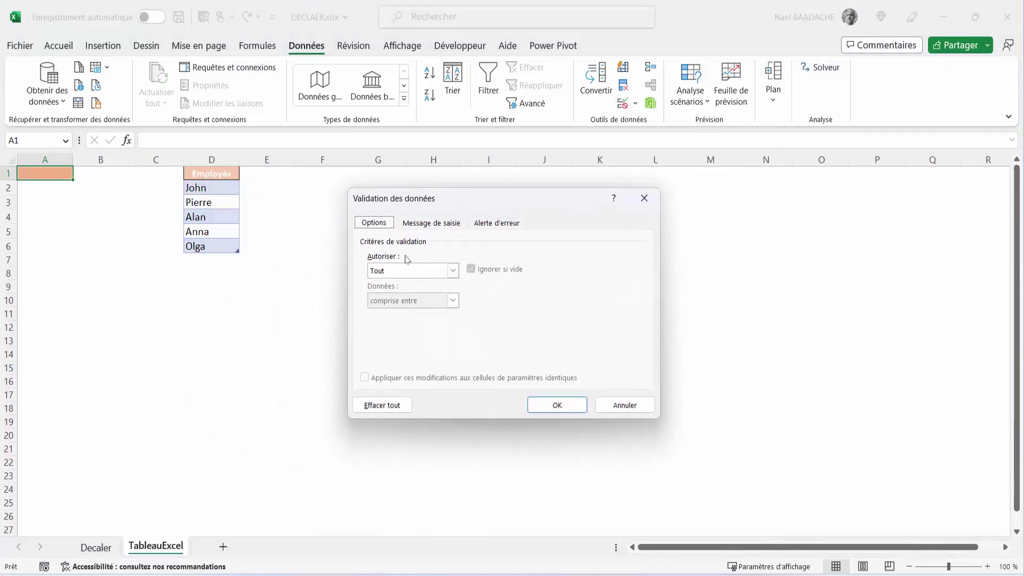
{"action": "left_click", "coordinate": [453, 270]}
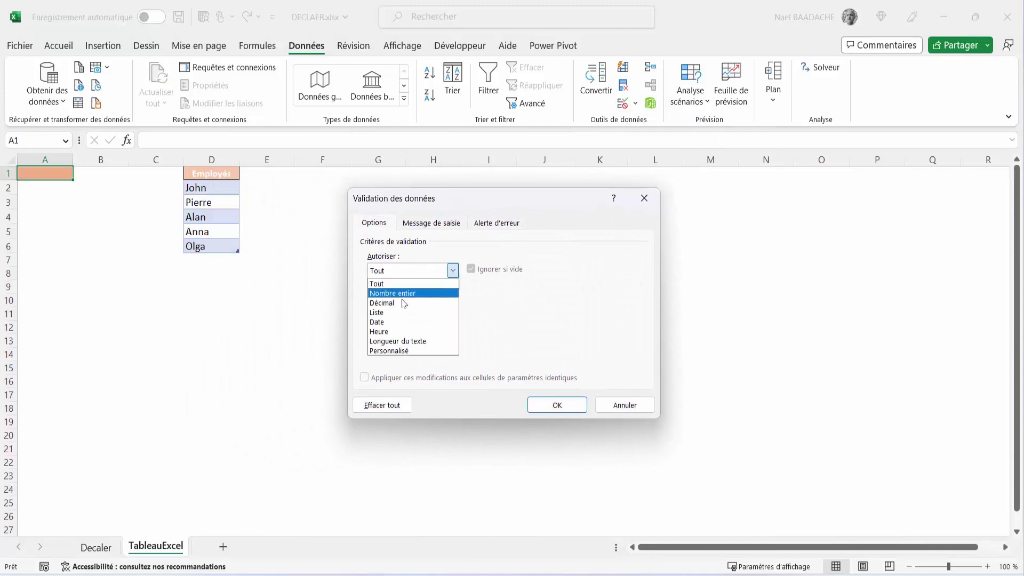
{"action": "left_click", "coordinate": [387, 316]}
{"action": "left_click", "coordinate": [388, 328]}
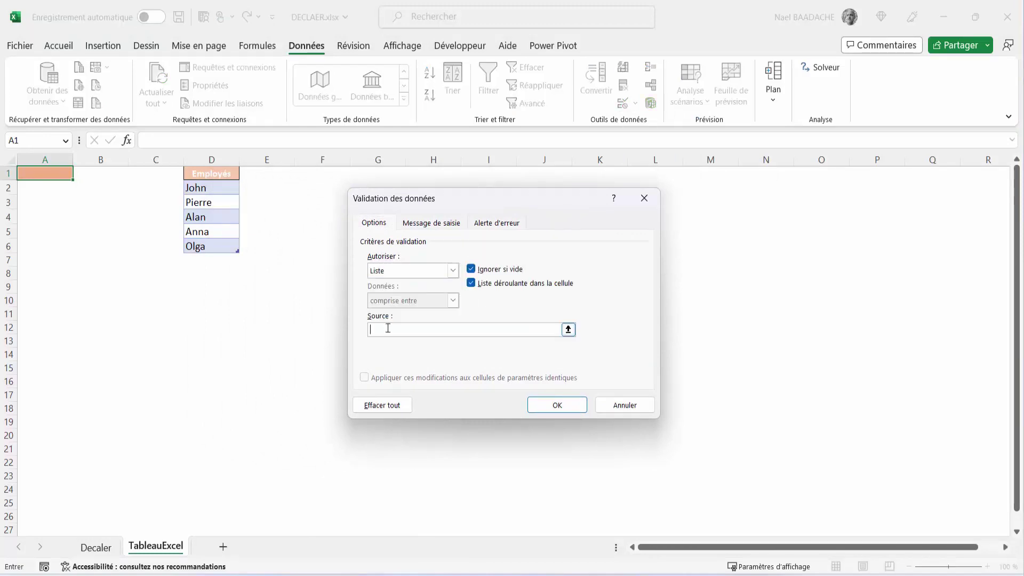
{"action": "left_click_drag", "start_coordinate": [207, 188], "coordinate": [213, 247]}
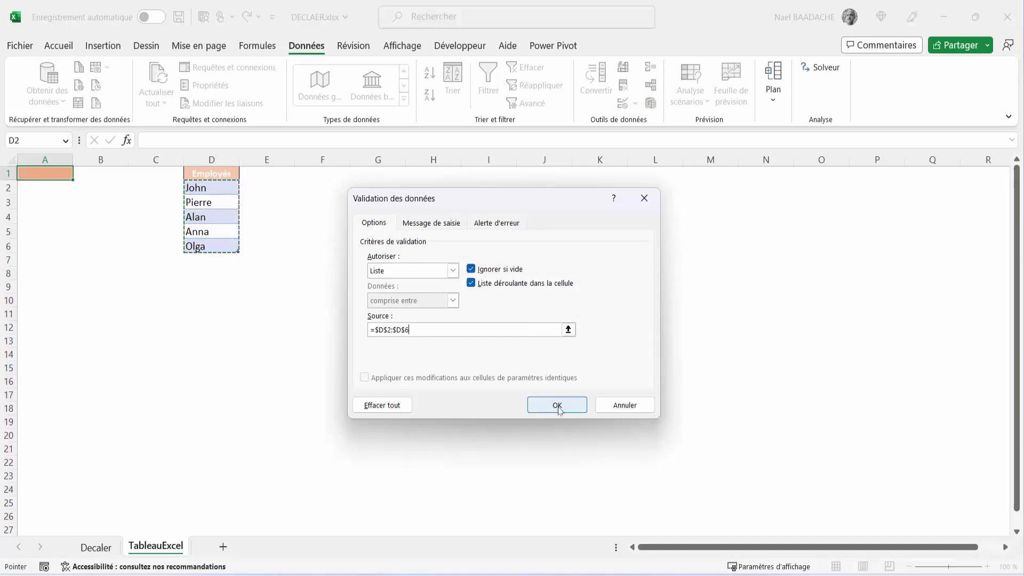
{"action": "left_click", "coordinate": [558, 408]}
{"action": "left_click", "coordinate": [79, 173]}
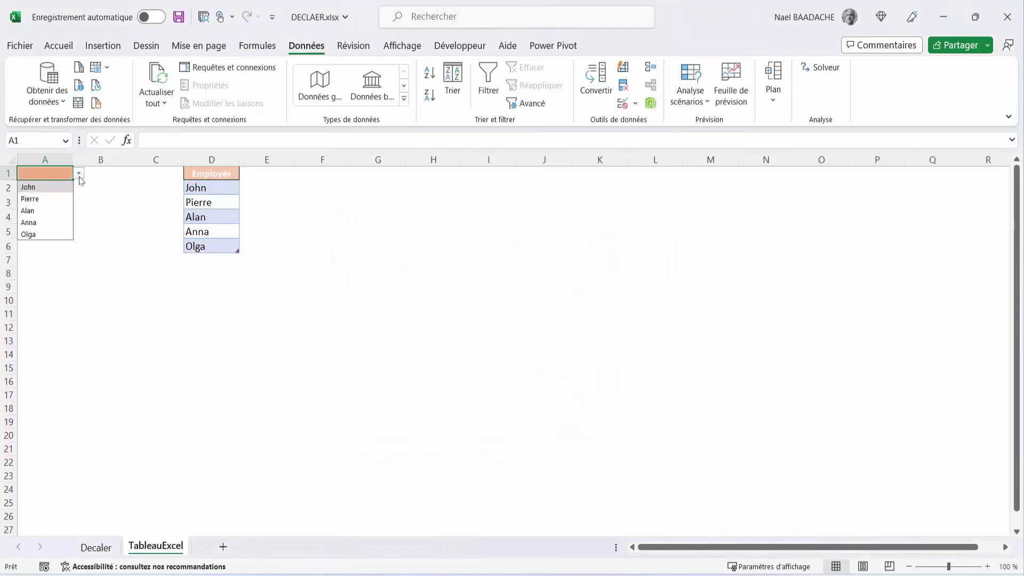
Enter Annie in D7 and a second employee name in D8
{"action": "left_click", "coordinate": [196, 260]}
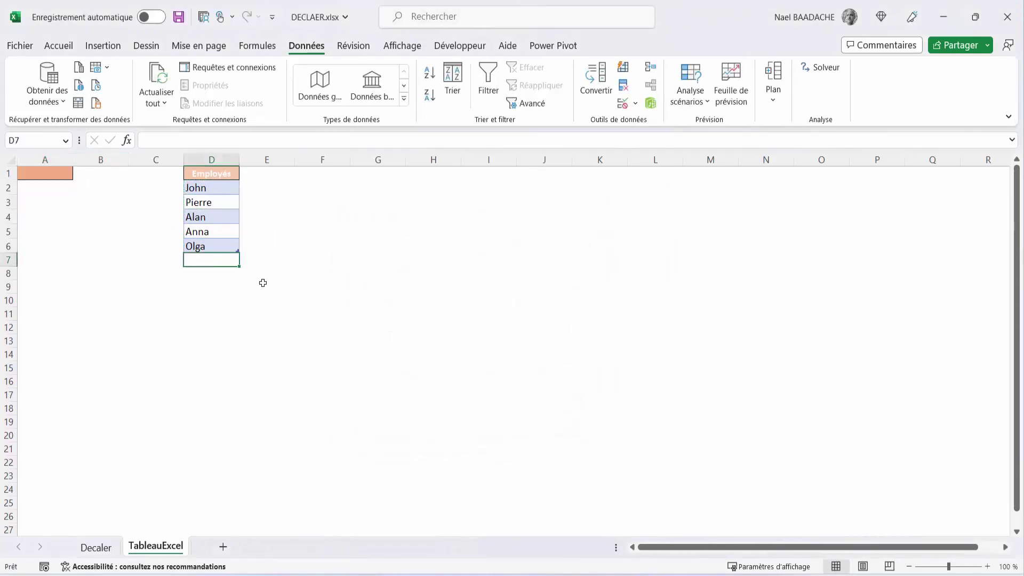
{"action": "type", "text": "Annie"}
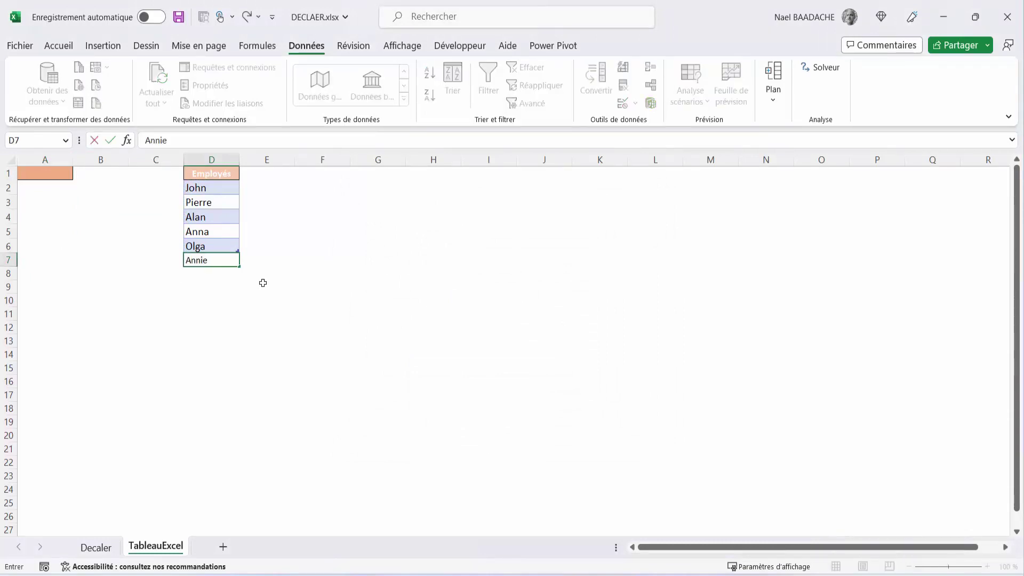
{"action": "key", "text": "Return"}
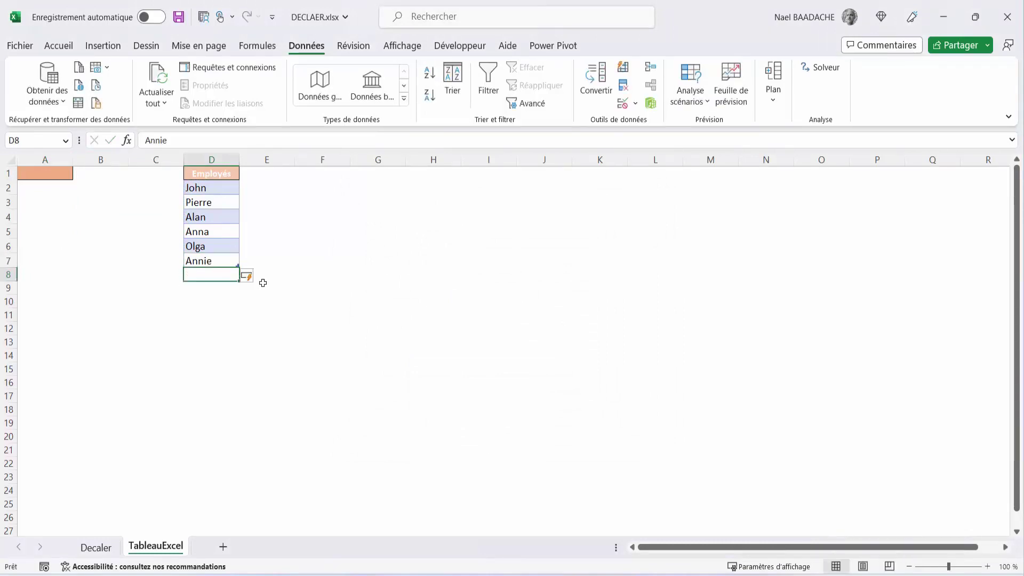
{"action": "type", "text": "Nael"}
{"action": "key", "text": "Return"}
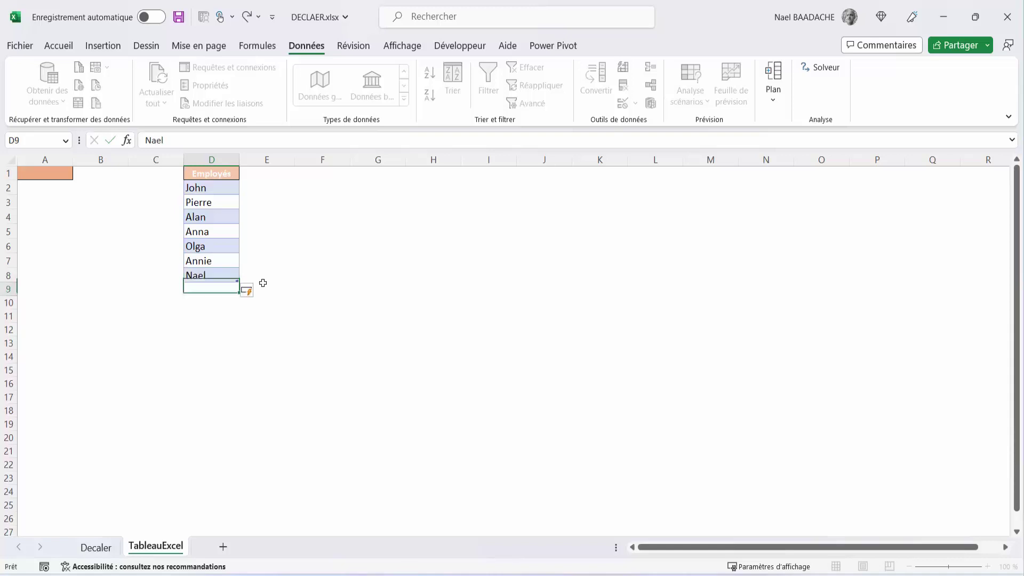
Check that A1's drop-down now lists all seven employees
{"action": "left_click", "coordinate": [42, 172]}
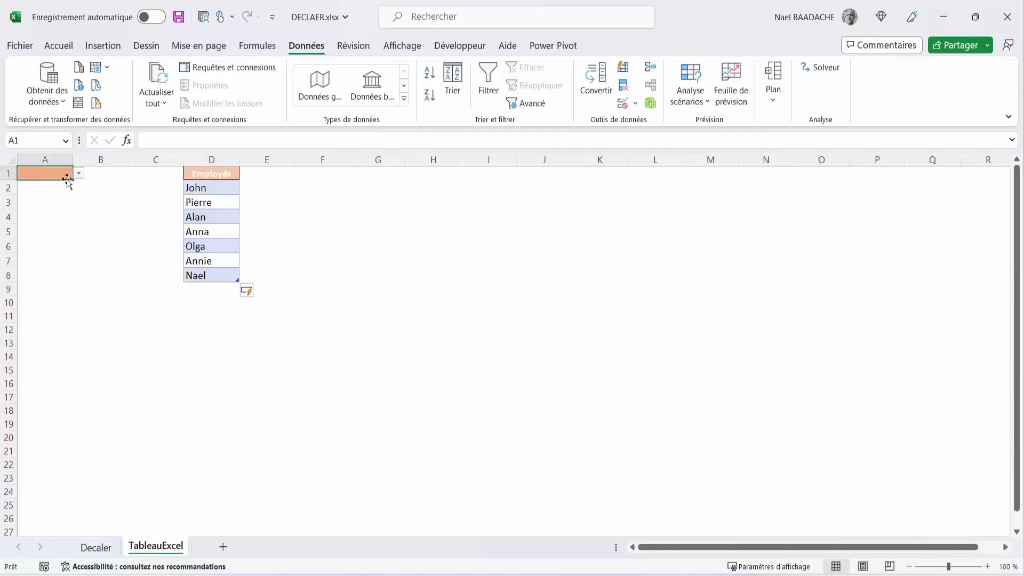
{"action": "left_click", "coordinate": [78, 174]}
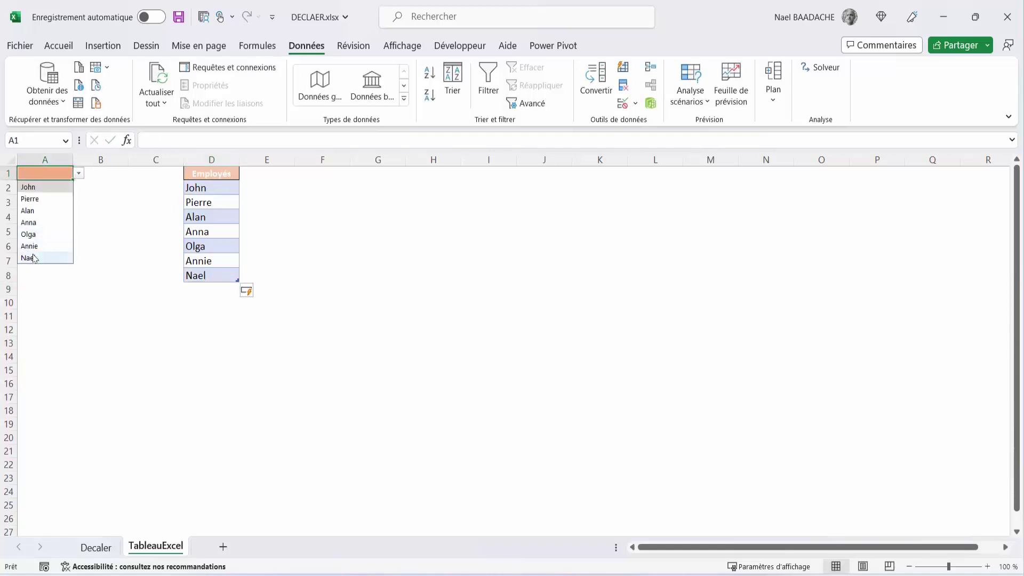
{"action": "left_click", "coordinate": [115, 311]}
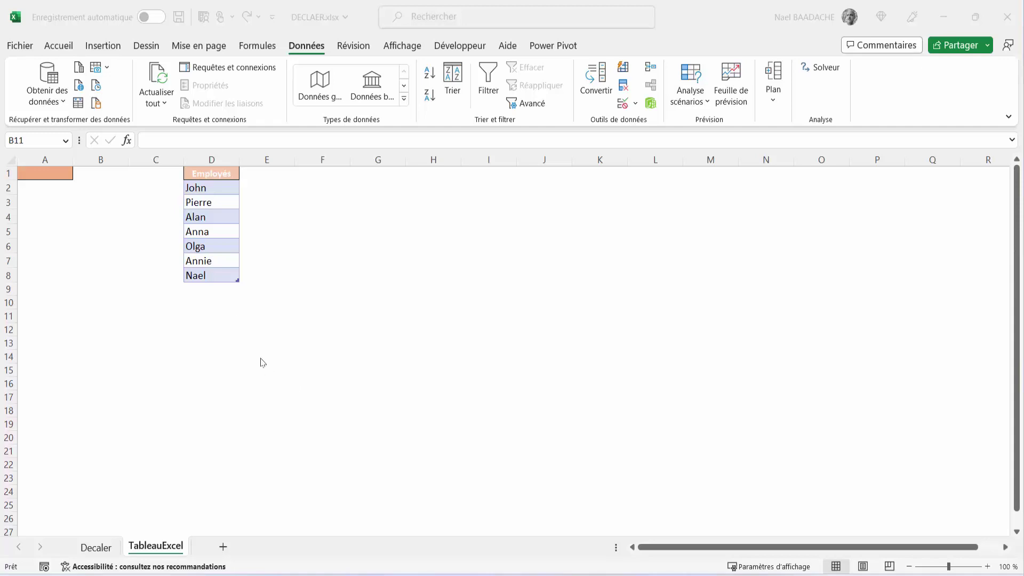
{"action": "left_click", "coordinate": [204, 195]}
{"action": "left_click", "coordinate": [208, 191]}
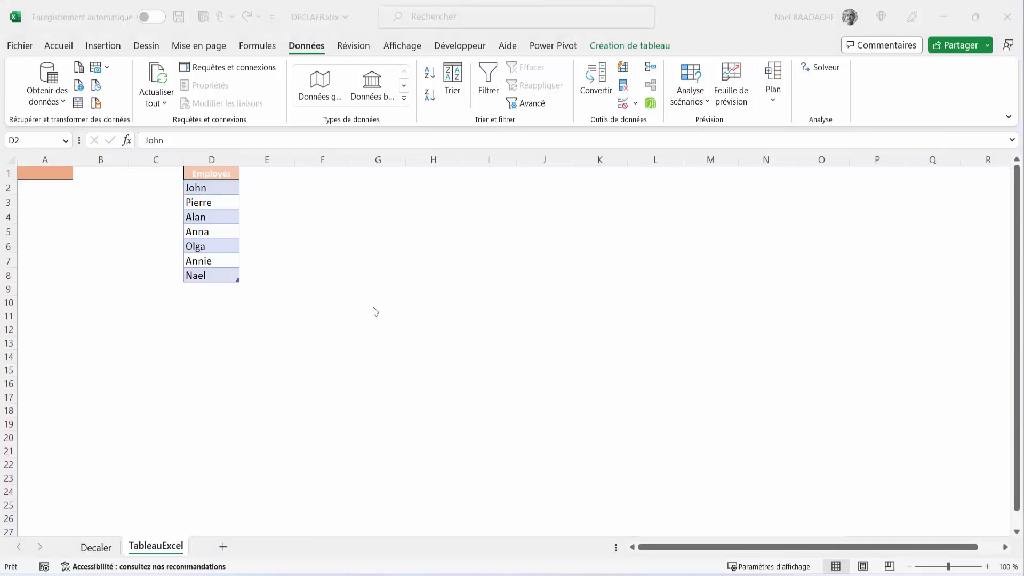
{"action": "left_click", "coordinate": [342, 284]}
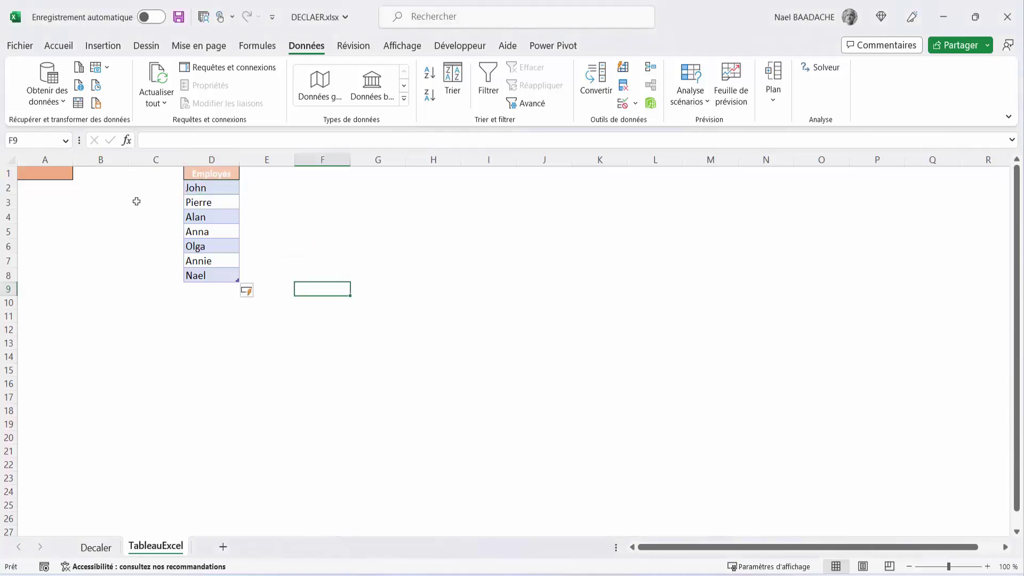
{"action": "left_click", "coordinate": [56, 174]}
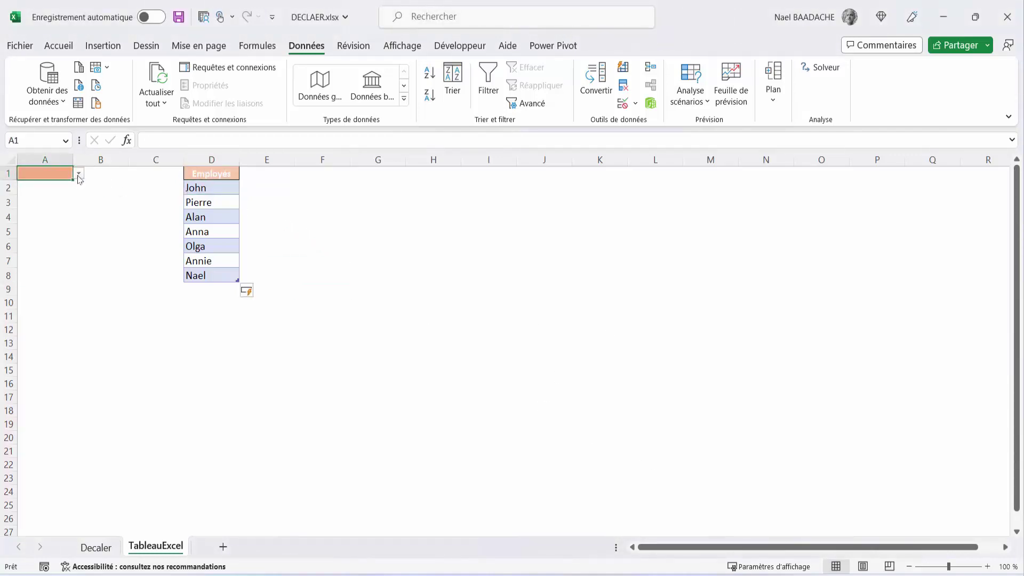